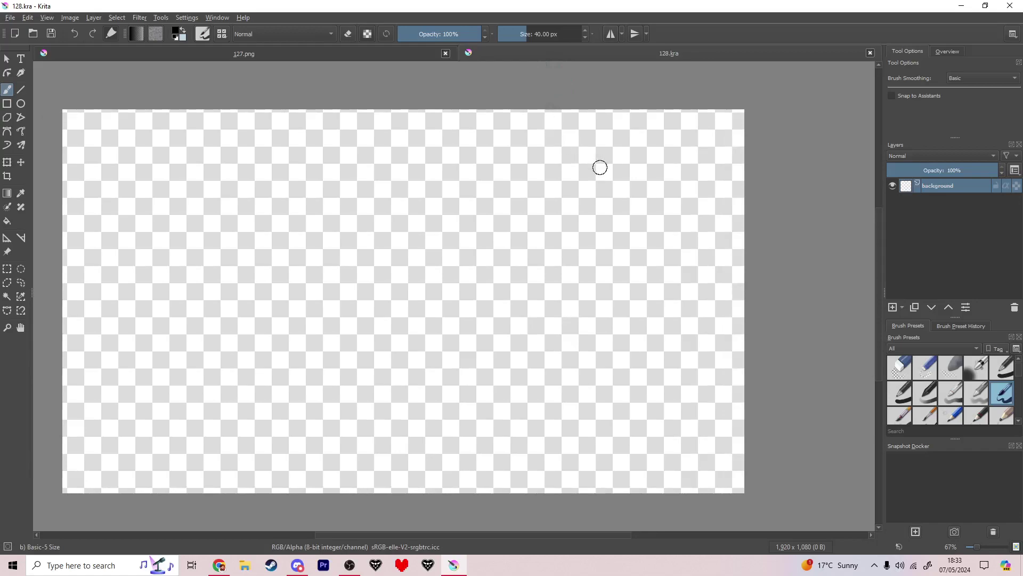
Sketch a tall oval for the head in the upper-right area of the canvas with the brush
{"action": "left_click_drag", "start_coordinate": [612, 155], "coordinate": [605, 154]}
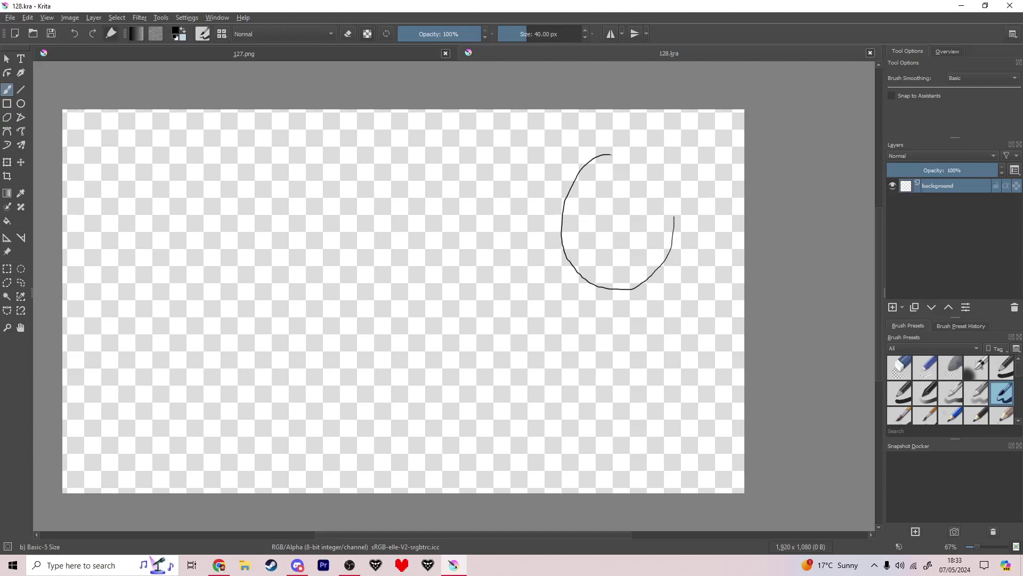
{"action": "left_click_drag", "start_coordinate": [584, 165], "coordinate": [594, 154]}
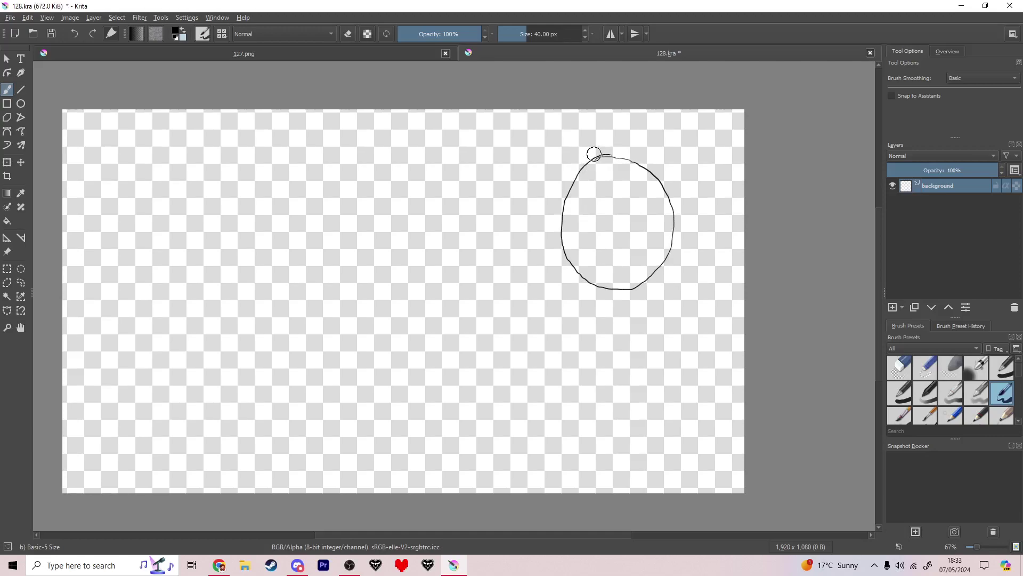
Enlarge the head oval slightly and shift it to the left, apply the transform, and save the drawing
{"action": "key", "text": "ctrl+t"}
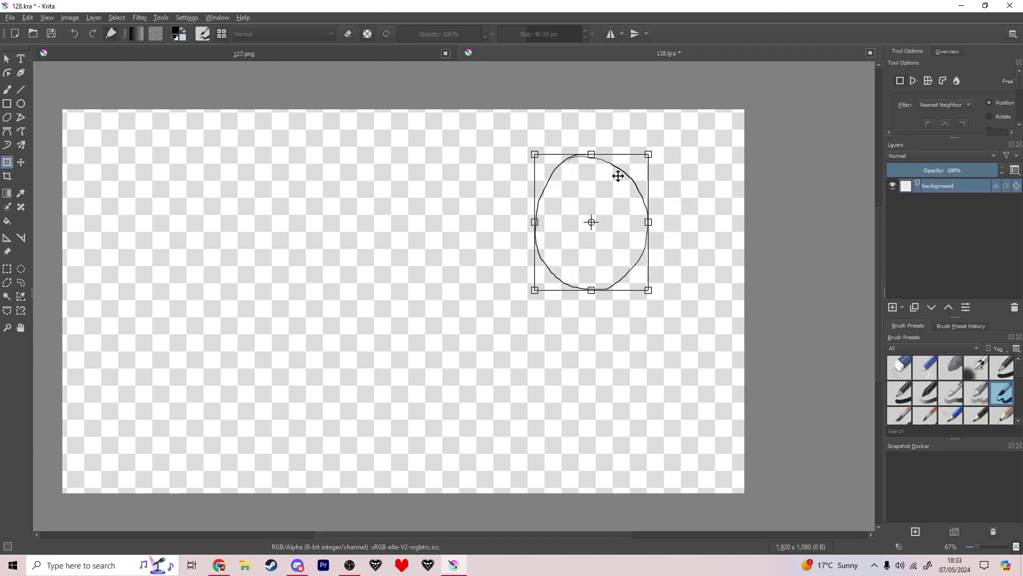
{"action": "key", "text": "Return"}
{"action": "left_click_drag", "start_coordinate": [620, 185], "coordinate": [626, 180]}
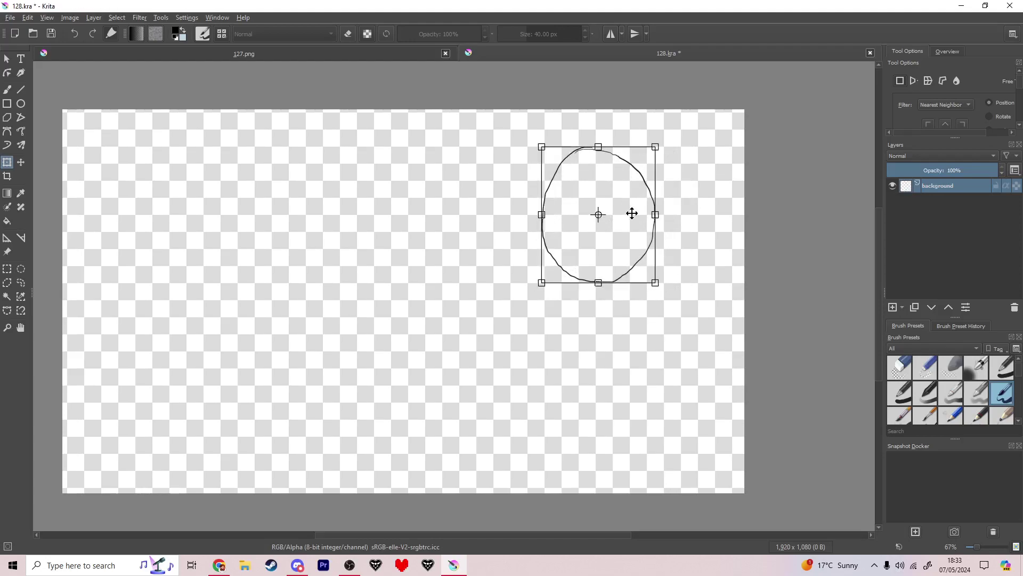
{"action": "left_click_drag", "start_coordinate": [597, 282], "coordinate": [644, 263]}
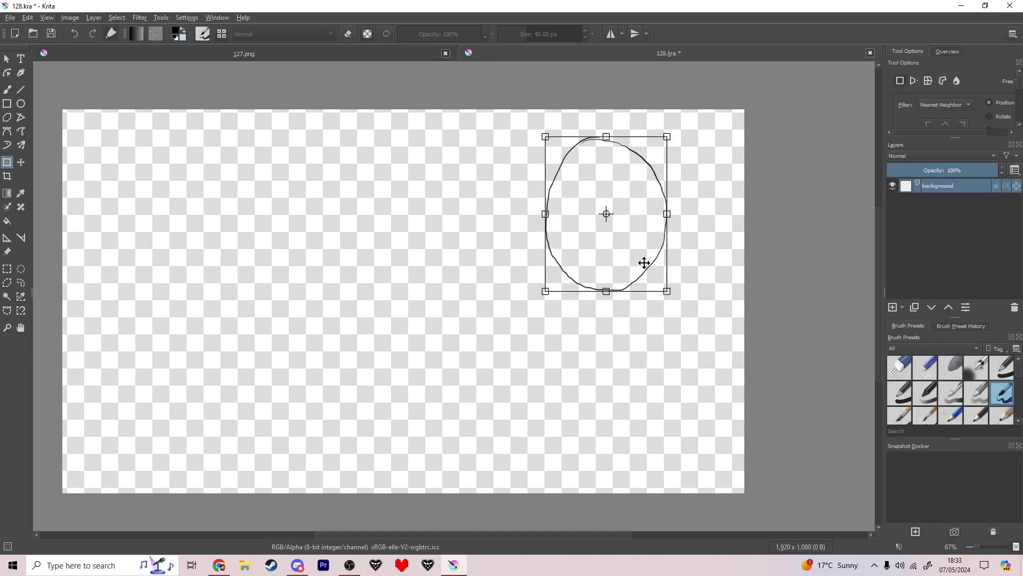
{"action": "left_click_drag", "start_coordinate": [640, 246], "coordinate": [628, 249]}
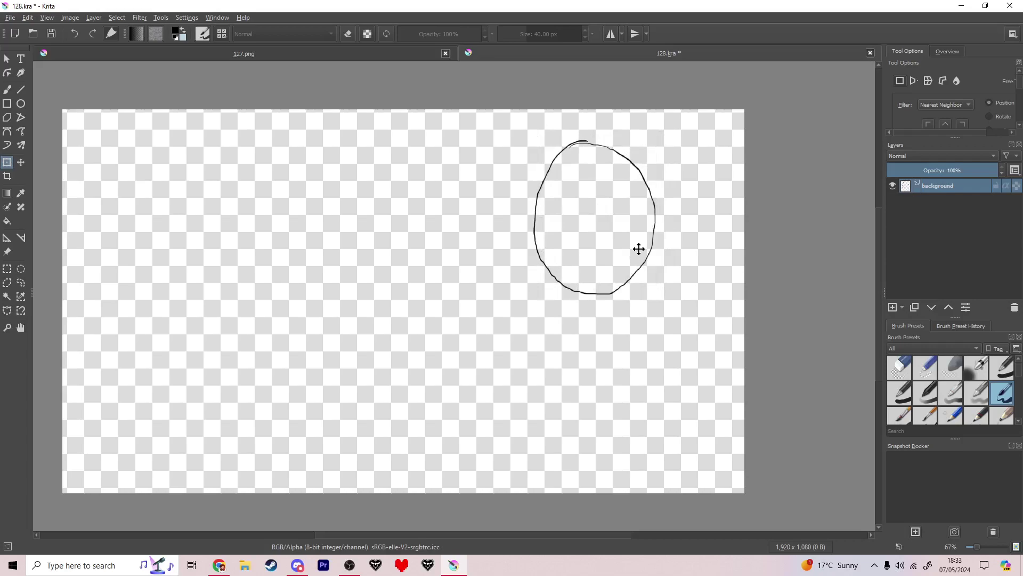
{"action": "left_click", "coordinate": [7, 89]}
{"action": "scroll", "coordinate": [464, 233], "scroll_direction": "right", "scroll_amount": 5}
{"action": "key", "text": "ctrl+s"}
{"action": "scroll", "coordinate": [503, 291], "scroll_direction": "up", "scroll_amount": 2}
{"action": "scroll", "coordinate": [521, 273], "scroll_direction": "down", "scroll_amount": 2}
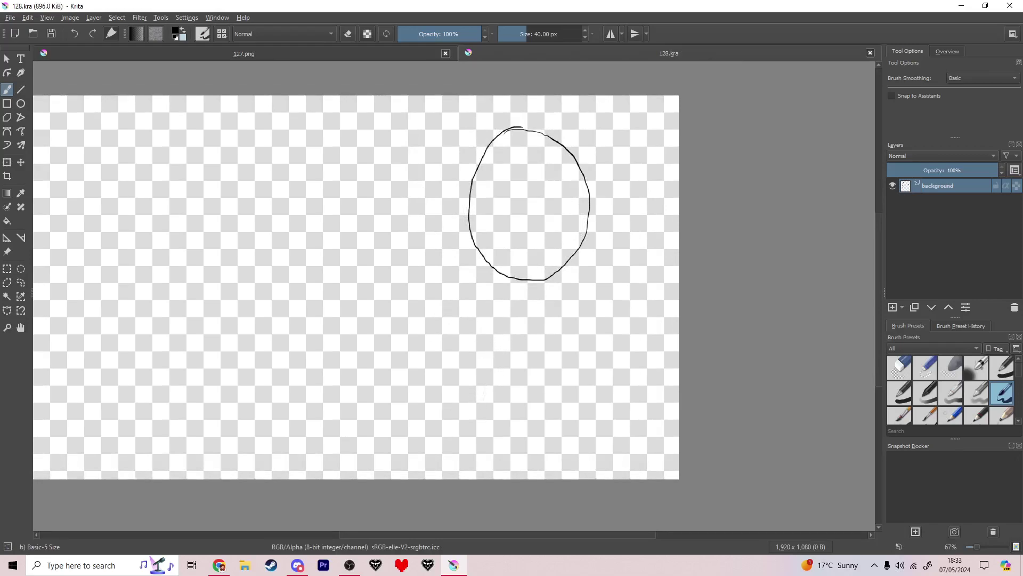
{"action": "left_click_drag", "start_coordinate": [494, 357], "coordinate": [517, 331]}
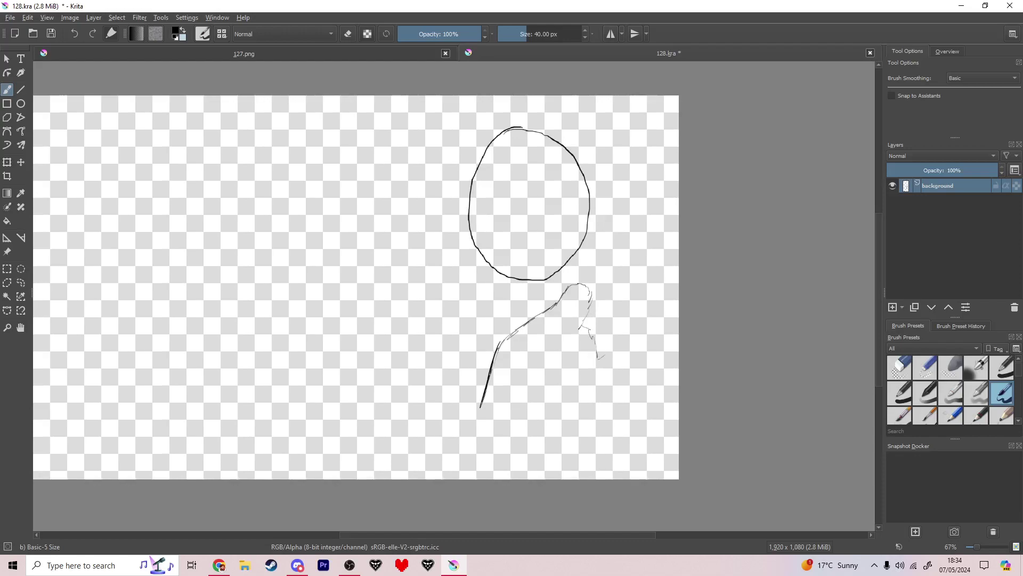
{"action": "mouse_move", "coordinate": [587, 387]}
{"action": "left_mouse_down"}
{"action": "mouse_move", "coordinate": [559, 410]}
{"action": "mouse_move", "coordinate": [480, 441]}
{"action": "left_mouse_up"}
{"action": "key", "text": "ctrl+z"}
{"action": "key", "text": "ctrl+z"}
{"action": "key", "text": "ctrl+z"}
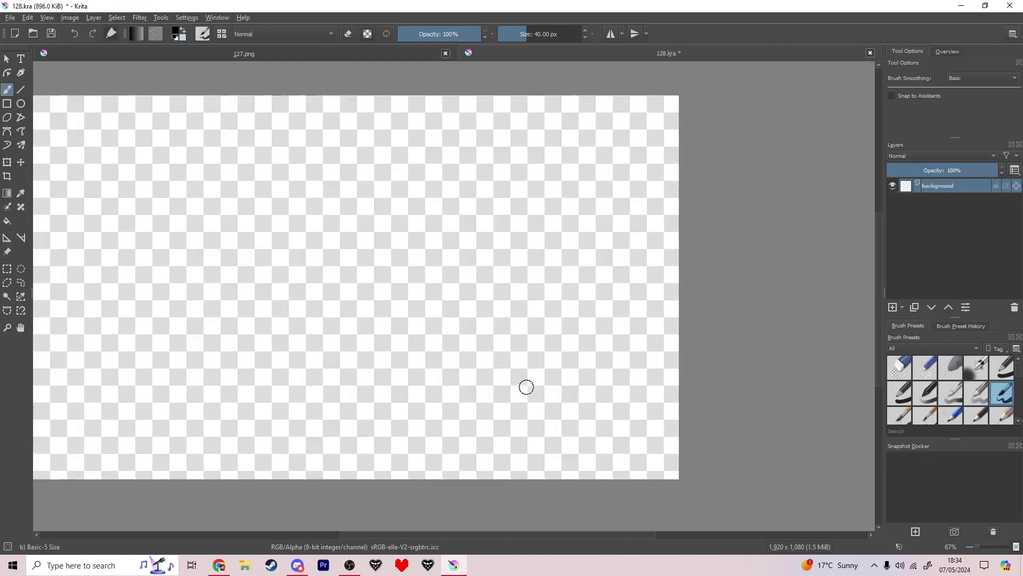
{"action": "left_click_drag", "start_coordinate": [499, 343], "coordinate": [480, 407]}
{"action": "mouse_move", "coordinate": [561, 297]}
{"action": "left_mouse_down"}
{"action": "mouse_move", "coordinate": [460, 374]}
{"action": "mouse_move", "coordinate": [507, 382]}
{"action": "left_mouse_up"}
{"action": "key", "text": "ctrl+z"}
{"action": "key", "text": "ctrl+z"}
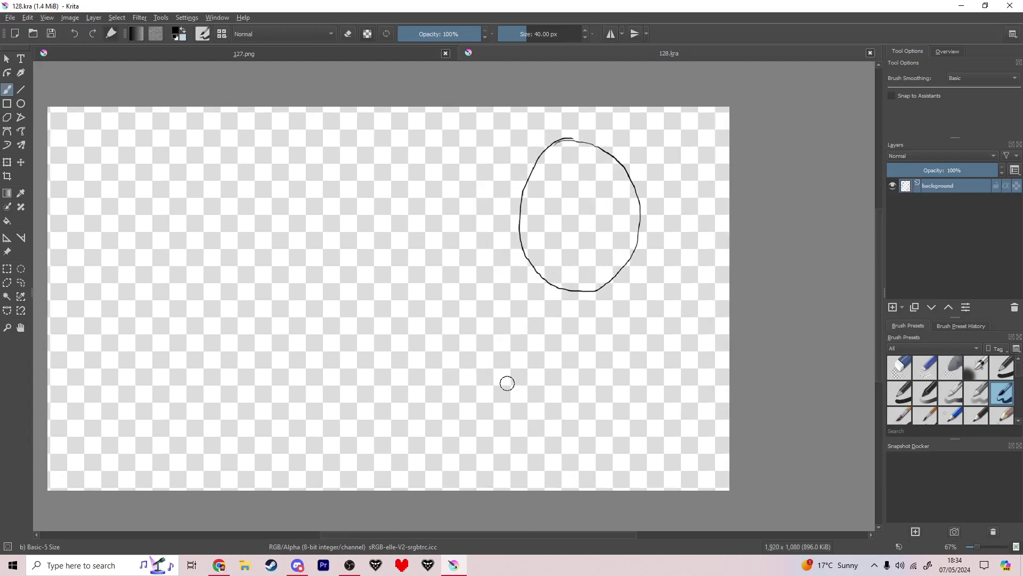
Shrink the head oval slightly, move it to the left, and save the drawing
{"action": "key", "text": "ctrl+t"}
{"action": "left_click_drag", "start_coordinate": [630, 292], "coordinate": [573, 270]}
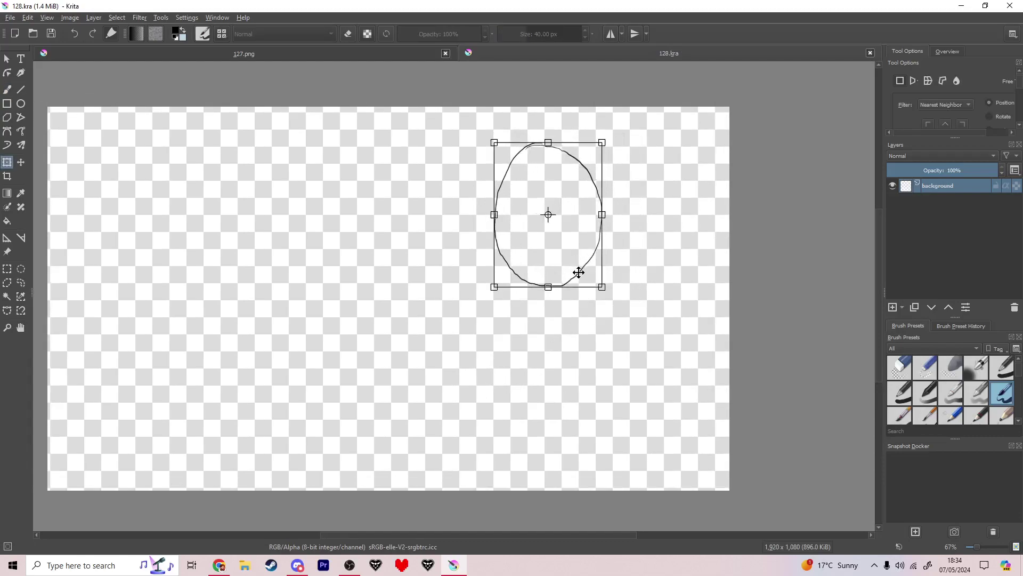
{"action": "key", "text": "Return"}
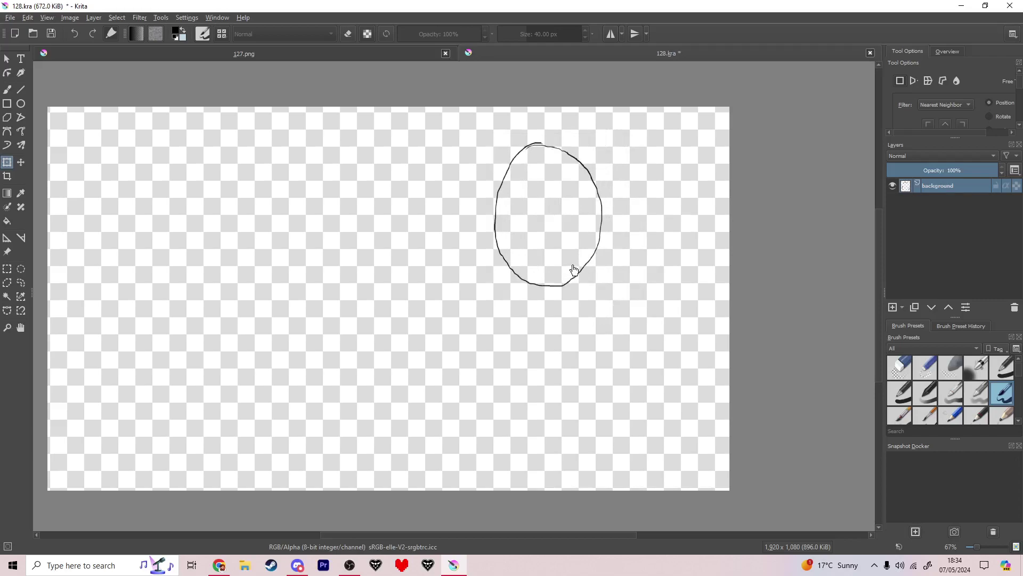
{"action": "key", "text": "b"}
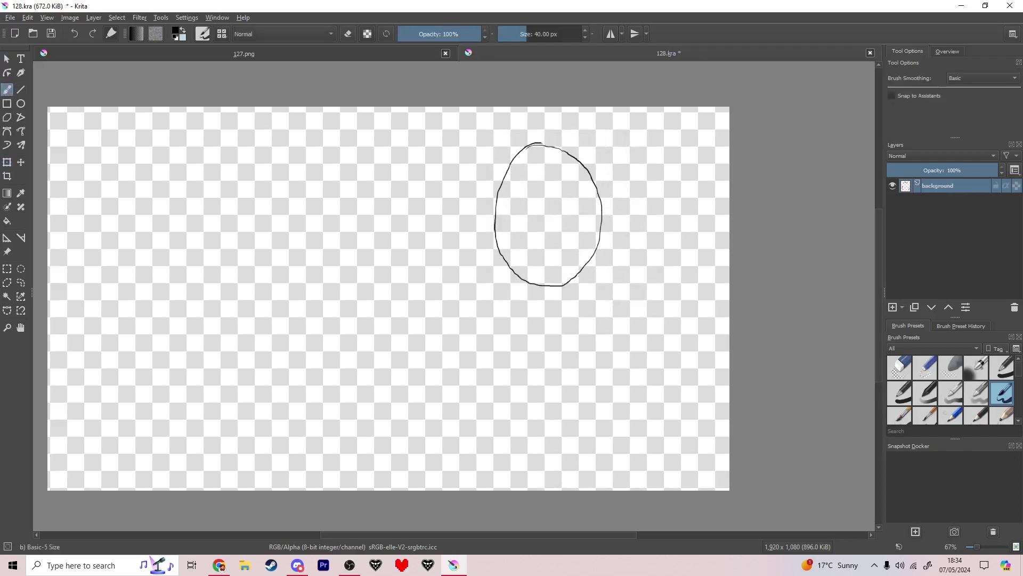
{"action": "key", "text": "ctrl+s"}
Sketch a pointed shape behind the head and an angled neck line just below the oval
{"action": "left_click_drag", "start_coordinate": [582, 161], "coordinate": [595, 156]}
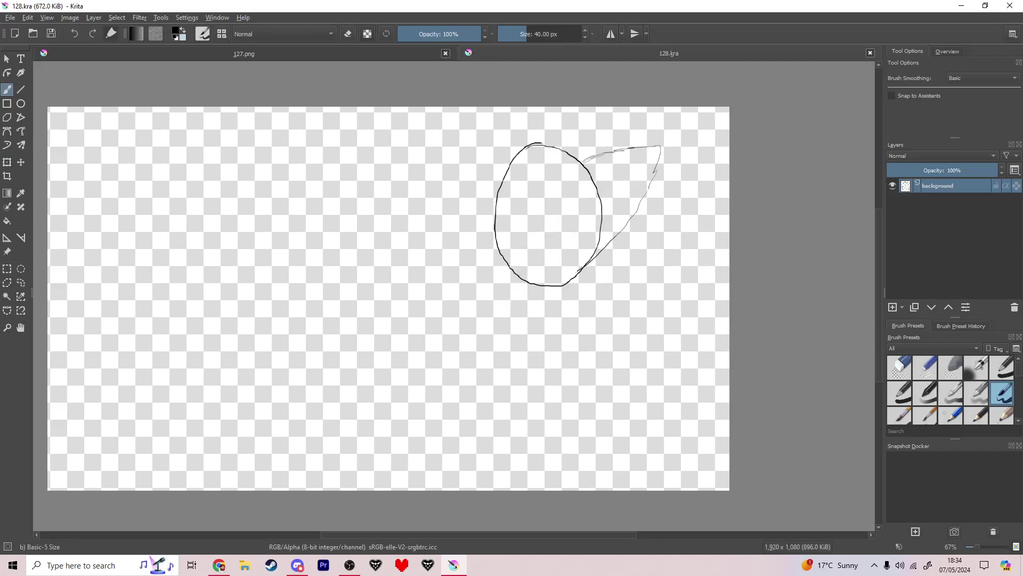
{"action": "left_click_drag", "start_coordinate": [533, 297], "coordinate": [546, 313]}
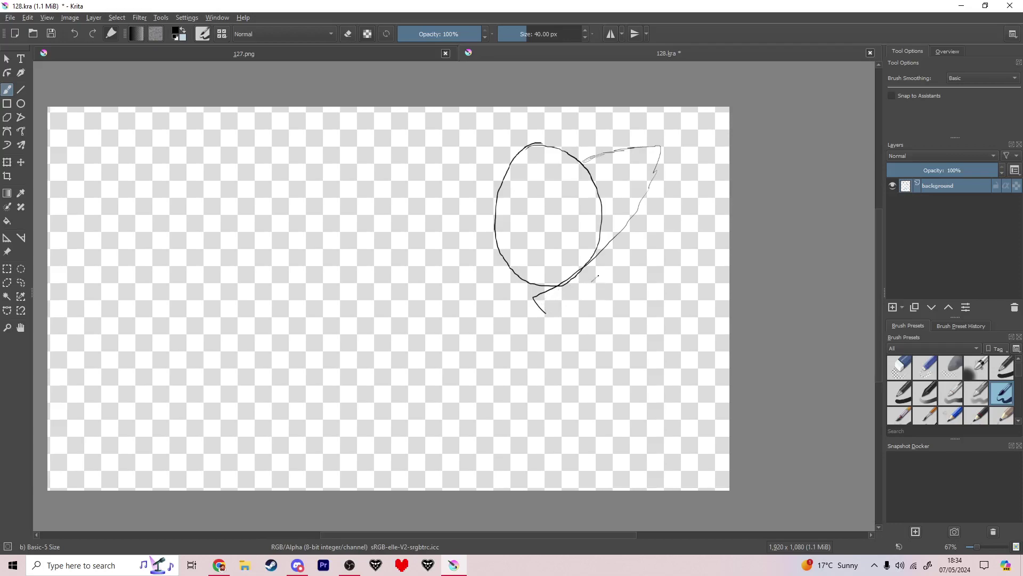
Sketch a raised hand below the head and an arm contour running down to the lower edge of the canvas
{"action": "left_click_drag", "start_coordinate": [612, 283], "coordinate": [611, 290]}
{"action": "left_click_drag", "start_coordinate": [588, 393], "coordinate": [605, 358]}
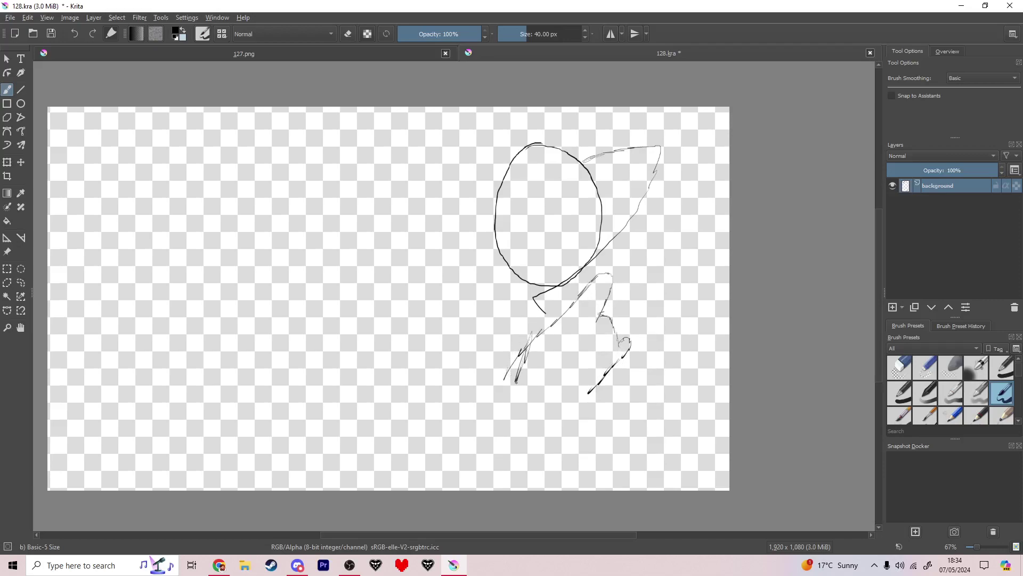
{"action": "left_click_drag", "start_coordinate": [563, 407], "coordinate": [578, 399]}
{"action": "left_click_drag", "start_coordinate": [645, 376], "coordinate": [618, 412]}
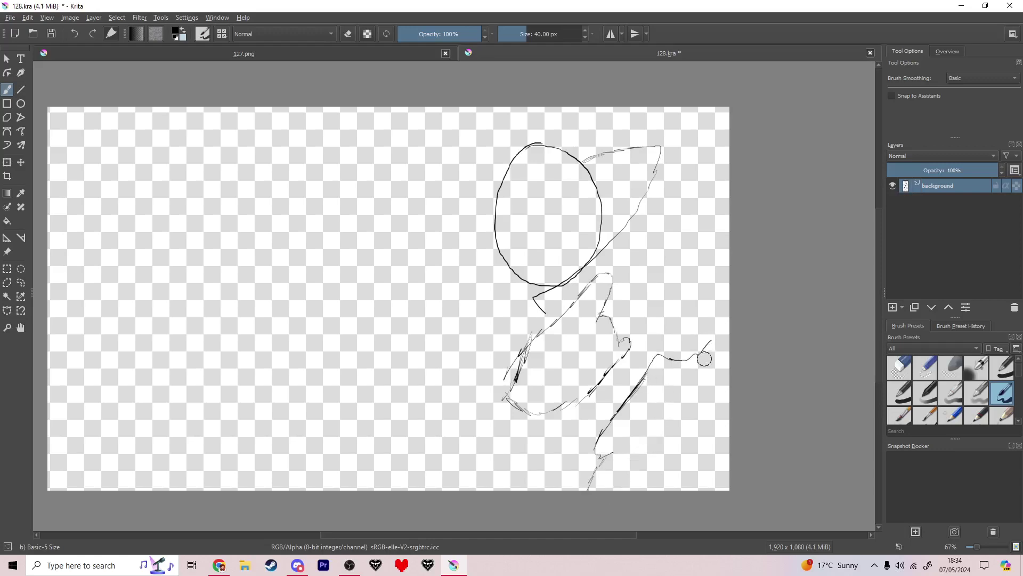
Move the whole rough sketch slightly up and to the left and apply the transform
{"action": "key", "text": "ctrl+t"}
{"action": "mouse_move", "coordinate": [654, 314]}
{"action": "left_mouse_down"}
{"action": "mouse_move", "coordinate": [629, 328]}
{"action": "mouse_move", "coordinate": [622, 308]}
{"action": "left_mouse_up"}
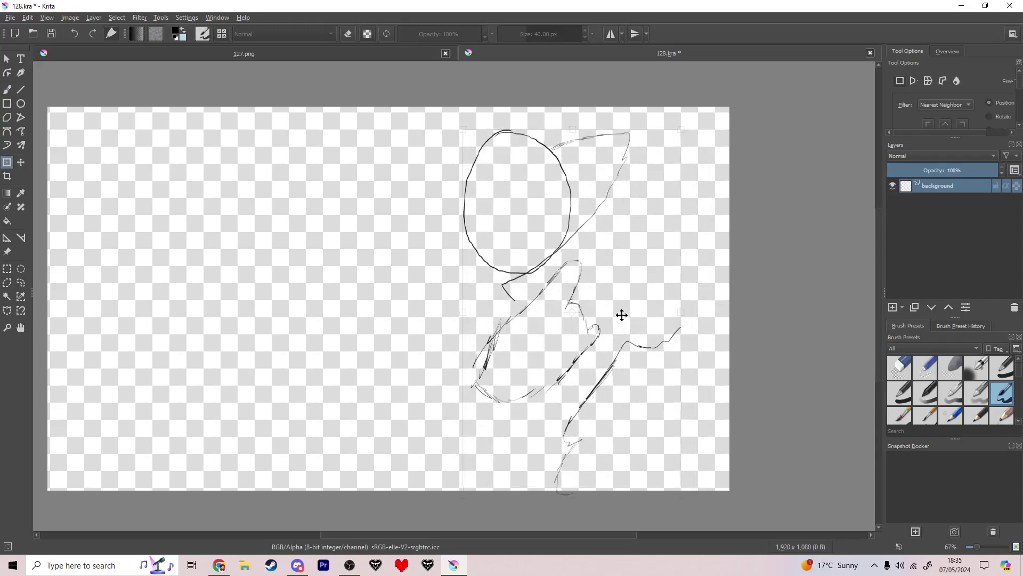
{"action": "key", "text": "Return"}
Lower the opacity of the background sketch layer and add a new paint layer above it
{"action": "left_click_drag", "start_coordinate": [938, 170], "coordinate": [912, 171]}
{"action": "left_click", "coordinate": [892, 307]}
{"action": "scroll", "coordinate": [459, 207], "scroll_direction": "up", "scroll_amount": 2}
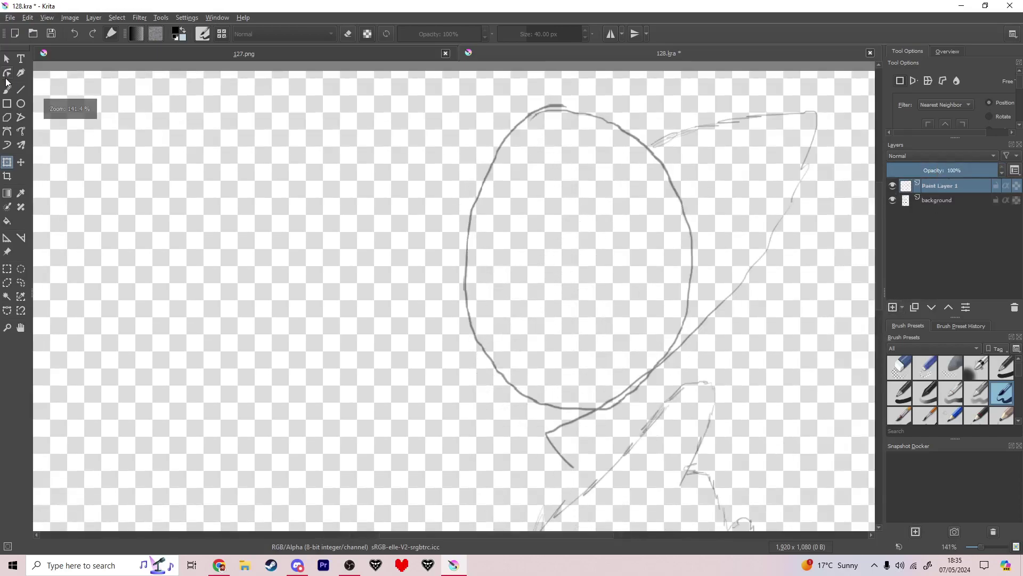
Draw the side-profile face on the new layer along the oval's left edge, with forehead, eye, nose, lips, chin and jaw
{"action": "left_click", "coordinate": [7, 89]}
{"action": "scroll", "coordinate": [400, 261], "scroll_direction": "up", "scroll_amount": 3}
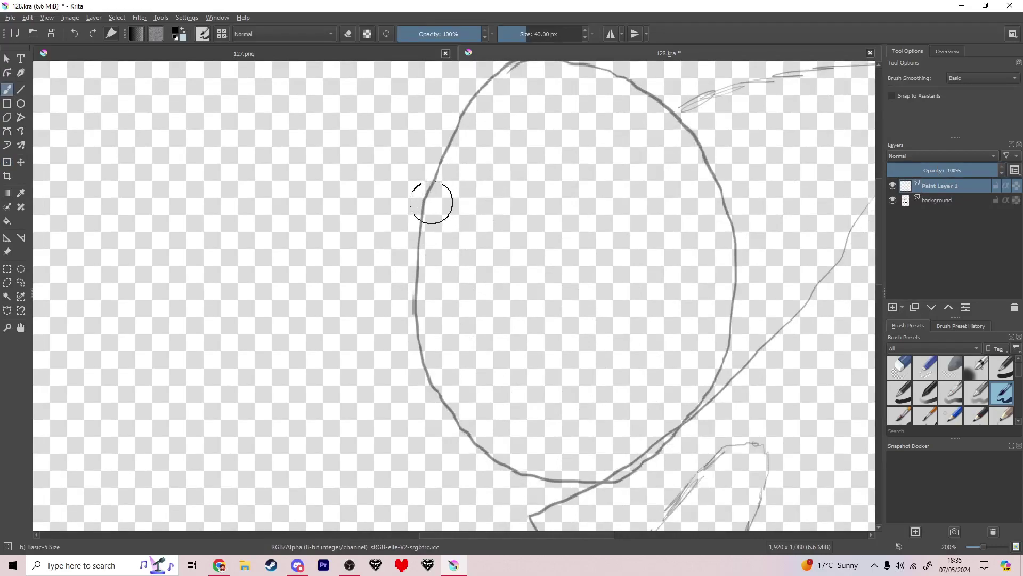
{"action": "left_click_drag", "start_coordinate": [433, 191], "coordinate": [415, 247]}
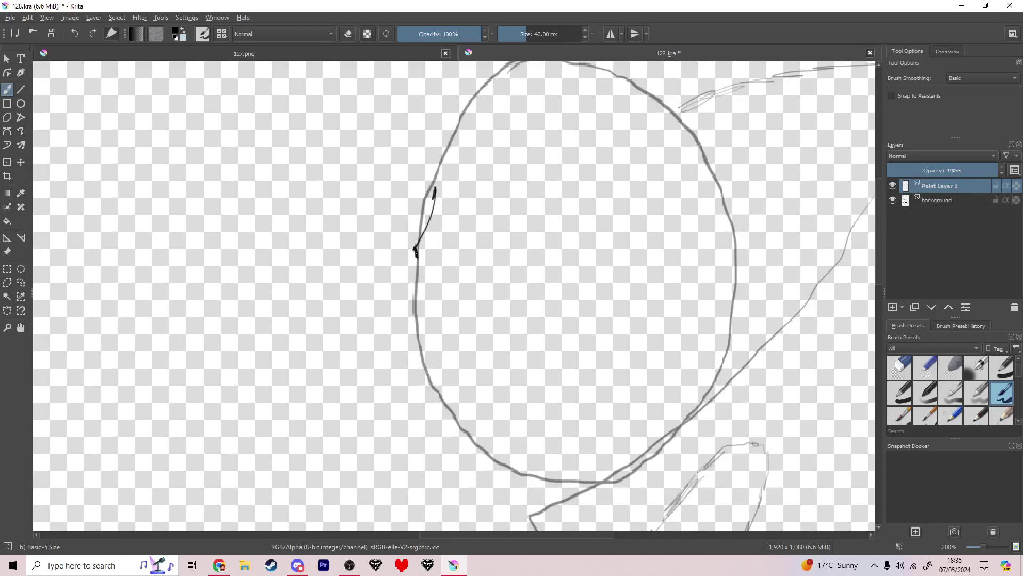
{"action": "mouse_move", "coordinate": [415, 248]}
{"action": "left_mouse_down"}
{"action": "mouse_move", "coordinate": [447, 275]}
{"action": "mouse_move", "coordinate": [428, 278]}
{"action": "left_mouse_up"}
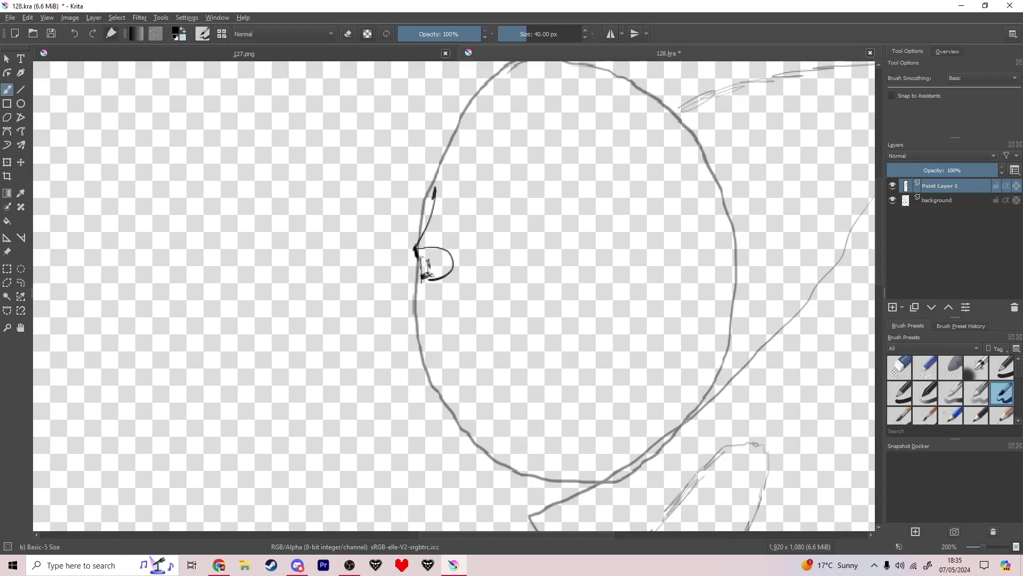
{"action": "mouse_move", "coordinate": [423, 277]}
{"action": "left_mouse_down"}
{"action": "mouse_move", "coordinate": [416, 307]}
{"action": "mouse_move", "coordinate": [447, 337]}
{"action": "left_mouse_up"}
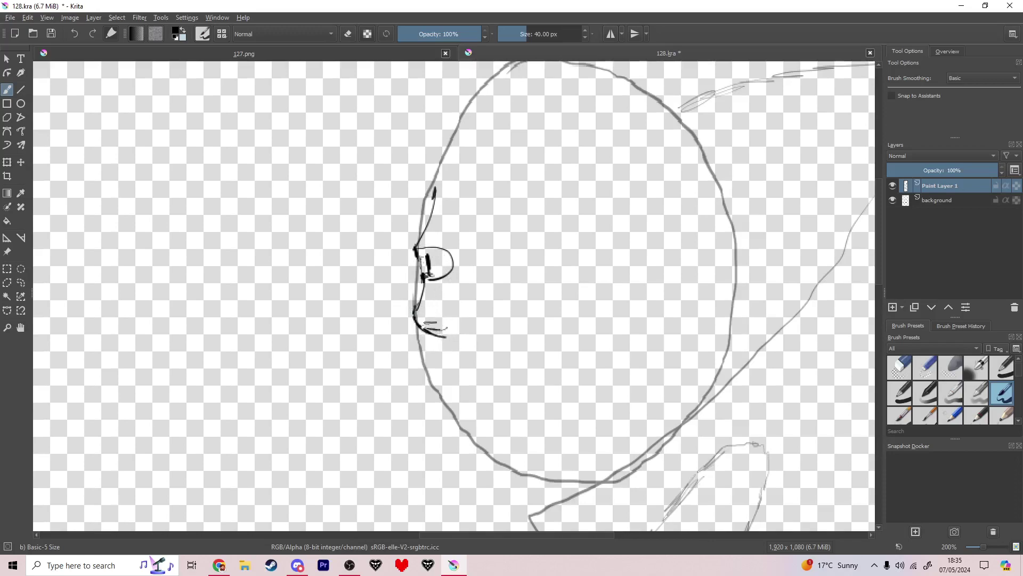
{"action": "mouse_move", "coordinate": [441, 334]}
{"action": "left_mouse_down"}
{"action": "mouse_move", "coordinate": [450, 365]}
{"action": "mouse_move", "coordinate": [493, 361]}
{"action": "left_mouse_up"}
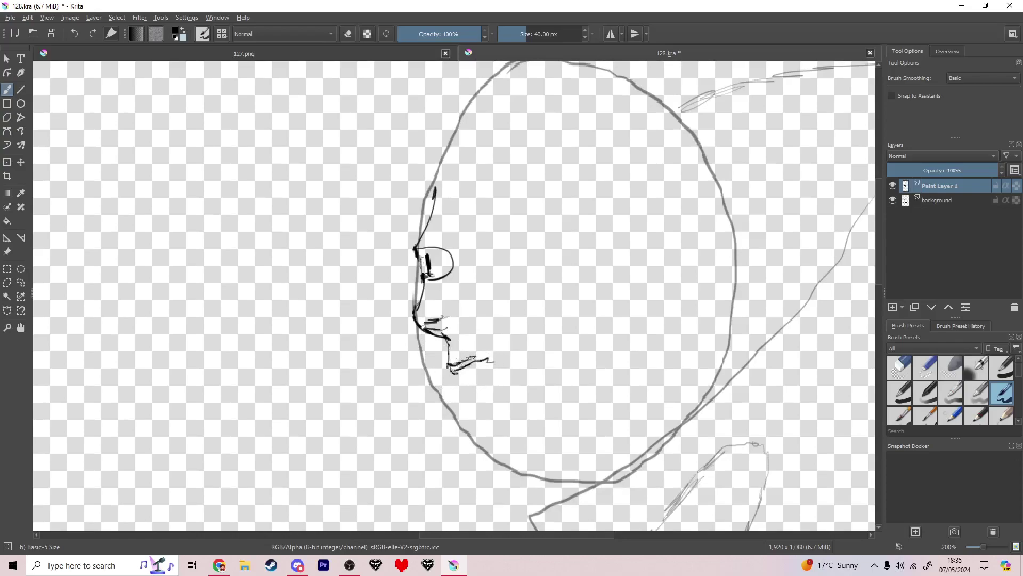
{"action": "mouse_move", "coordinate": [458, 380]}
{"action": "left_mouse_down"}
{"action": "mouse_move", "coordinate": [499, 374]}
{"action": "mouse_move", "coordinate": [460, 433]}
{"action": "mouse_move", "coordinate": [602, 443]}
{"action": "left_mouse_up"}
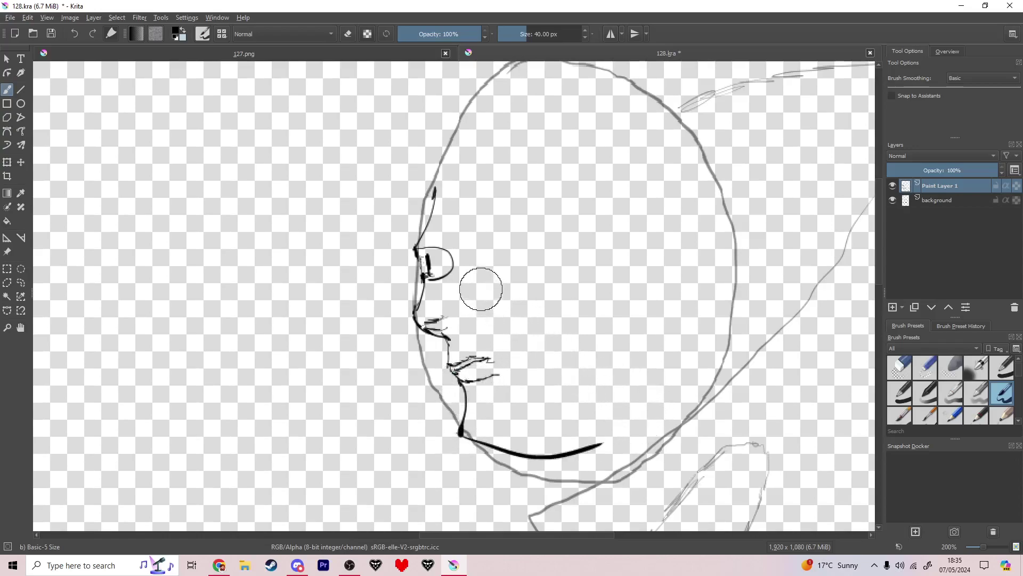
Draw a spiky fringe and wavy hair outline around the head, plus a long curve from below the jaw to behind it
{"action": "left_click_drag", "start_coordinate": [437, 203], "coordinate": [439, 205]}
{"action": "left_click_drag", "start_coordinate": [418, 244], "coordinate": [401, 193]}
{"action": "mouse_move", "coordinate": [373, 224]}
{"action": "left_mouse_down"}
{"action": "mouse_move", "coordinate": [407, 162]}
{"action": "mouse_move", "coordinate": [384, 155]}
{"action": "mouse_move", "coordinate": [428, 108]}
{"action": "mouse_move", "coordinate": [460, 88]}
{"action": "mouse_move", "coordinate": [577, 71]}
{"action": "mouse_move", "coordinate": [694, 82]}
{"action": "mouse_move", "coordinate": [743, 167]}
{"action": "mouse_move", "coordinate": [738, 252]}
{"action": "left_mouse_up"}
{"action": "mouse_move", "coordinate": [516, 471]}
{"action": "left_mouse_down"}
{"action": "mouse_move", "coordinate": [759, 276]}
{"action": "mouse_move", "coordinate": [772, 253]}
{"action": "left_mouse_up"}
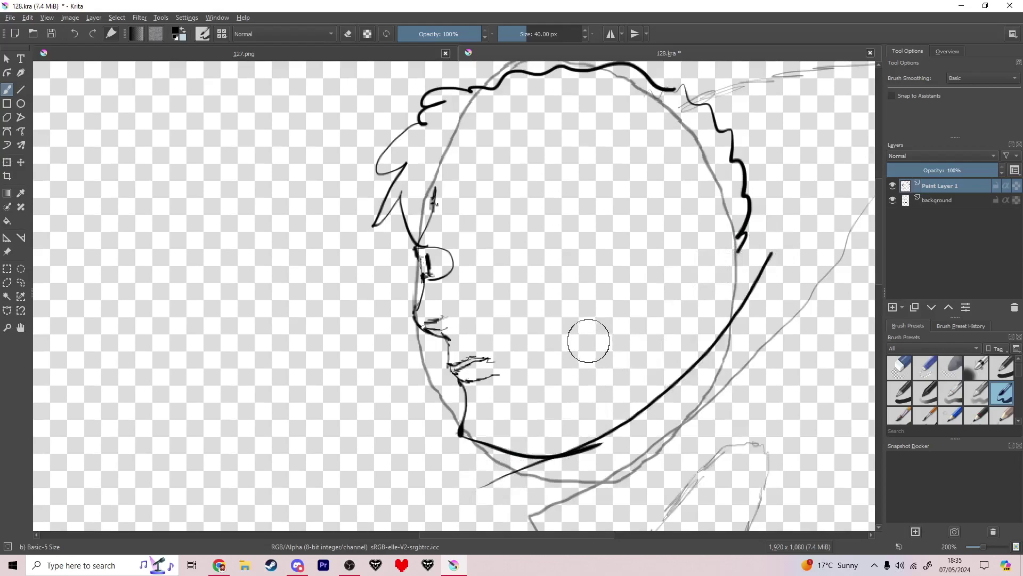
Draw the overlapping fingers of the raised hand over the rough sketch on the new layer, redoing strokes that miss
{"action": "scroll", "coordinate": [587, 343], "scroll_direction": "down", "scroll_amount": 1}
{"action": "left_click_drag", "start_coordinate": [586, 343], "coordinate": [508, 196]}
{"action": "left_click_drag", "start_coordinate": [517, 299], "coordinate": [505, 265]}
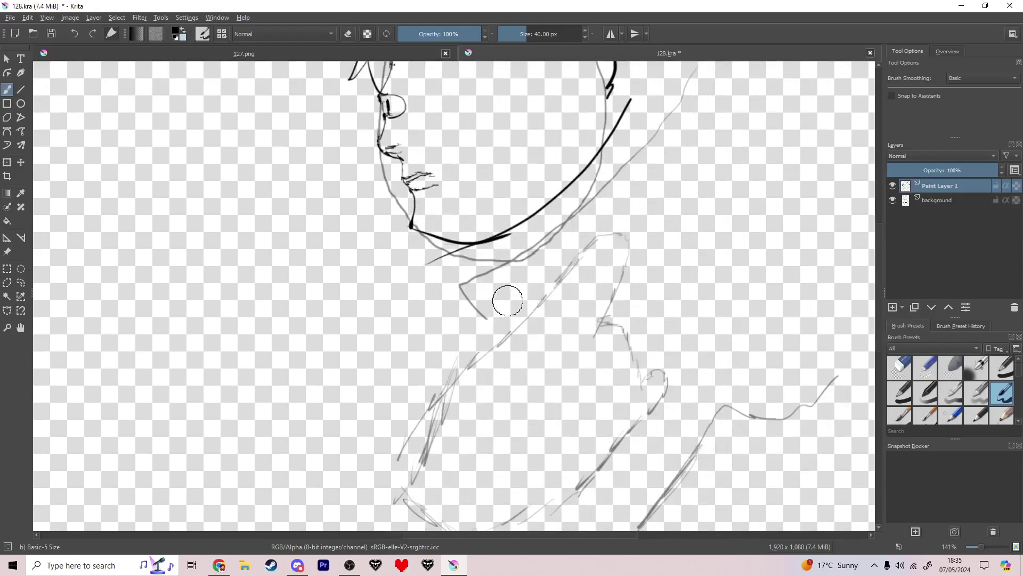
{"action": "left_click_drag", "start_coordinate": [486, 323], "coordinate": [545, 278]}
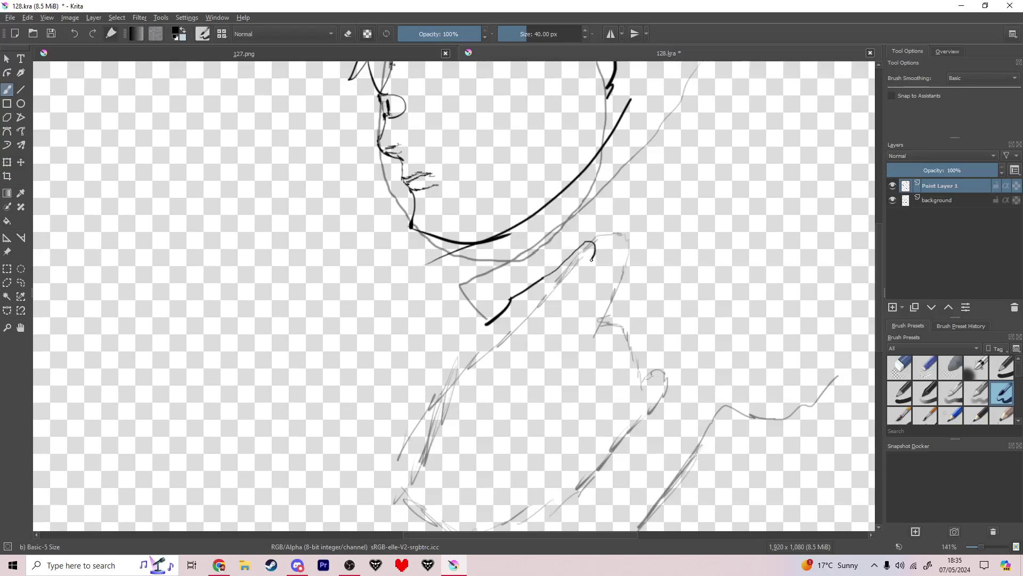
{"action": "left_click_drag", "start_coordinate": [581, 278], "coordinate": [511, 356]}
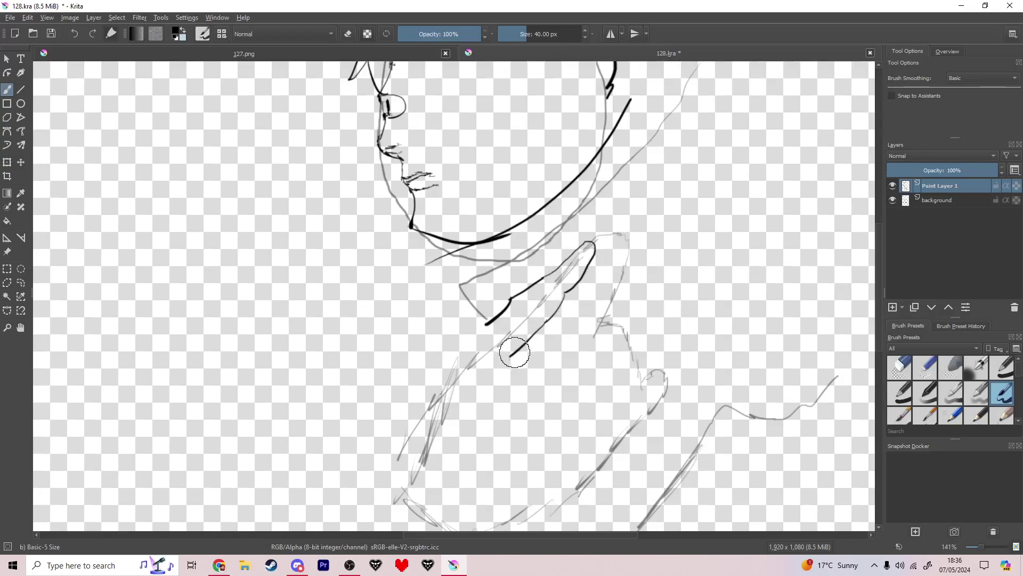
{"action": "key", "text": "ctrl+z"}
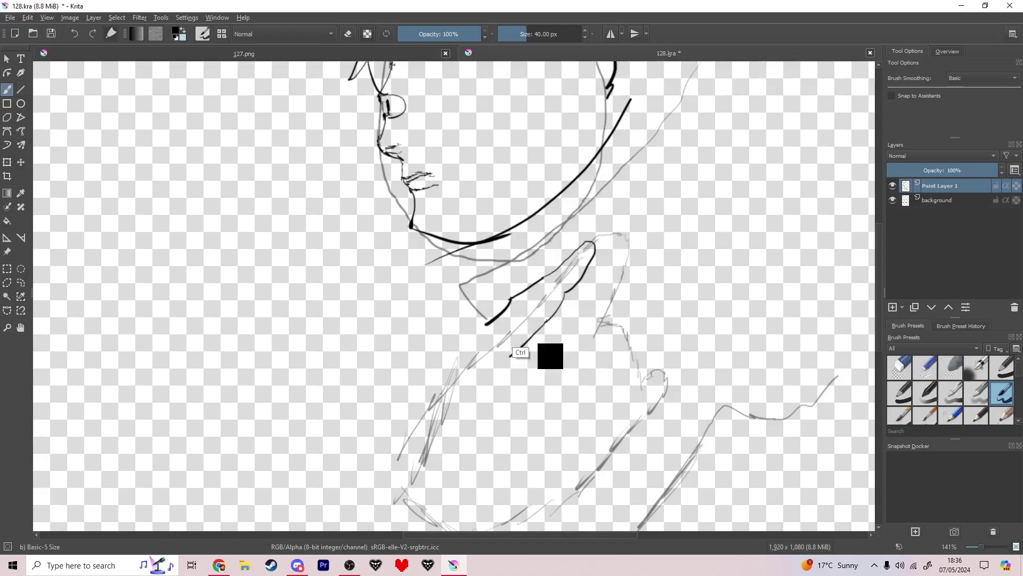
{"action": "mouse_move", "coordinate": [531, 313]}
{"action": "left_mouse_down"}
{"action": "mouse_move", "coordinate": [561, 299]}
{"action": "mouse_move", "coordinate": [511, 334]}
{"action": "mouse_move", "coordinate": [542, 316]}
{"action": "left_mouse_up"}
{"action": "key", "text": "ctrl+z"}
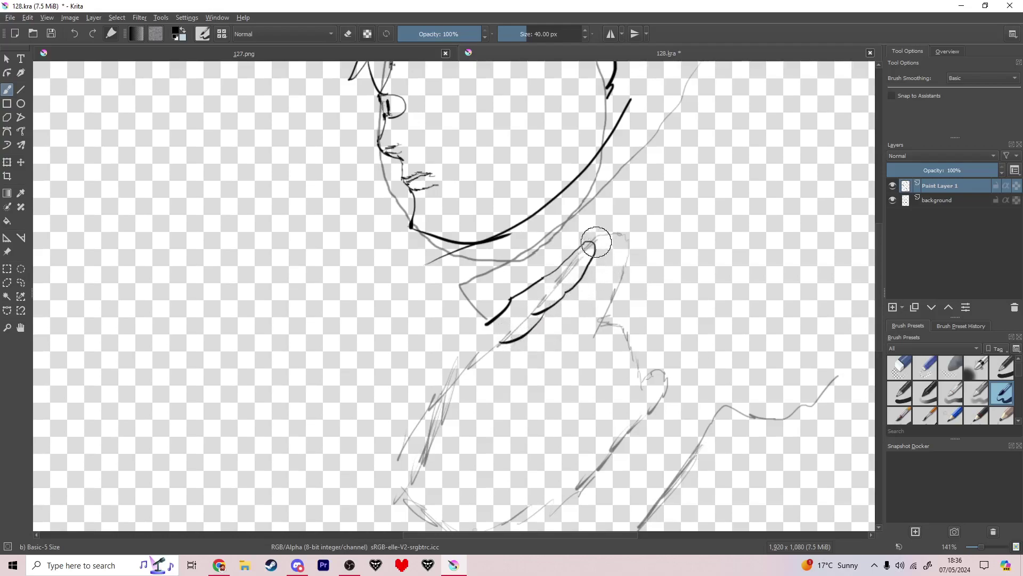
{"action": "mouse_move", "coordinate": [592, 238]}
{"action": "left_mouse_down"}
{"action": "mouse_move", "coordinate": [614, 237]}
{"action": "mouse_move", "coordinate": [570, 302]}
{"action": "left_mouse_up"}
{"action": "left_click_drag", "start_coordinate": [543, 346], "coordinate": [586, 294]}
{"action": "mouse_move", "coordinate": [620, 244]}
{"action": "left_mouse_down"}
{"action": "mouse_move", "coordinate": [616, 286]}
{"action": "mouse_move", "coordinate": [566, 357]}
{"action": "left_mouse_up"}
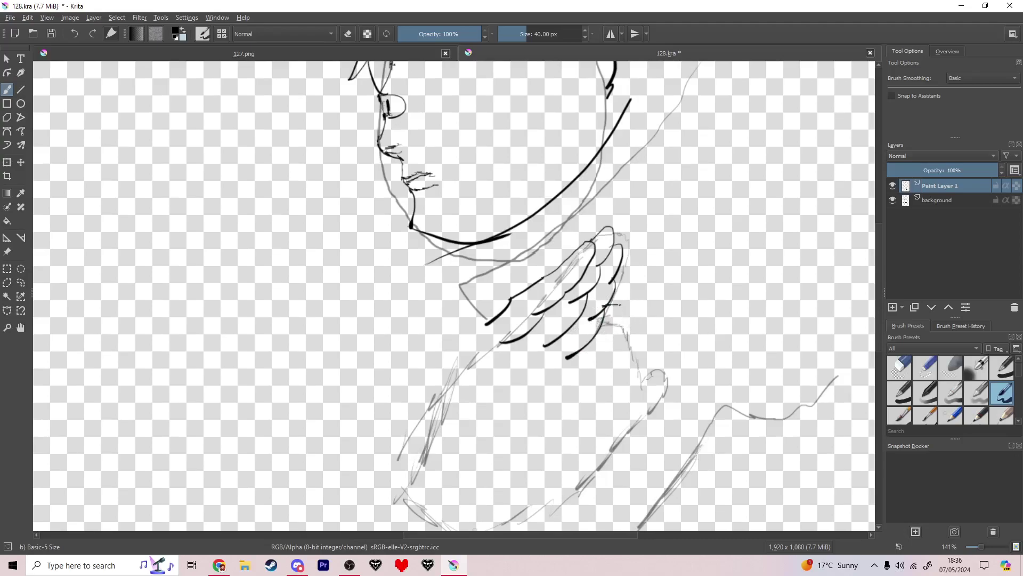
Outline the small curled shapes beside the fingers and close the hand's lower contour around the palm
{"action": "mouse_move", "coordinate": [637, 318]}
{"action": "left_mouse_down"}
{"action": "mouse_move", "coordinate": [630, 357]}
{"action": "mouse_move", "coordinate": [621, 340]}
{"action": "mouse_move", "coordinate": [623, 354]}
{"action": "mouse_move", "coordinate": [595, 370]}
{"action": "left_mouse_up"}
{"action": "key", "text": "ctrl+z"}
{"action": "key", "text": "ctrl+z"}
{"action": "key", "text": "ctrl+z"}
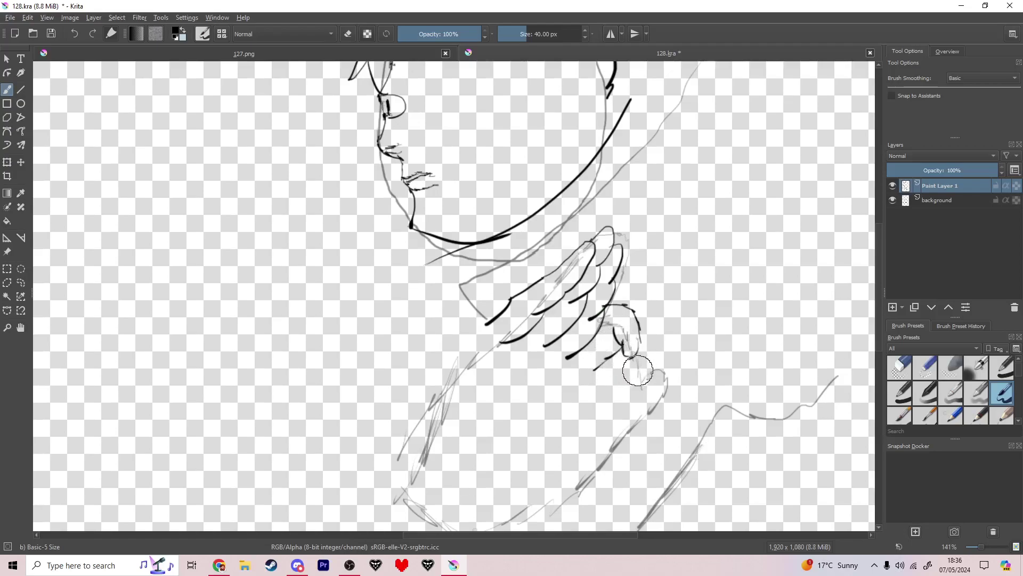
{"action": "left_click_drag", "start_coordinate": [633, 355], "coordinate": [648, 339]}
{"action": "mouse_move", "coordinate": [612, 397]}
{"action": "left_mouse_down"}
{"action": "mouse_move", "coordinate": [631, 378]}
{"action": "mouse_move", "coordinate": [568, 421]}
{"action": "left_mouse_up"}
{"action": "mouse_move", "coordinate": [484, 328]}
{"action": "left_mouse_down"}
{"action": "mouse_move", "coordinate": [463, 384]}
{"action": "mouse_move", "coordinate": [507, 442]}
{"action": "mouse_move", "coordinate": [533, 452]}
{"action": "mouse_move", "coordinate": [576, 410]}
{"action": "left_mouse_up"}
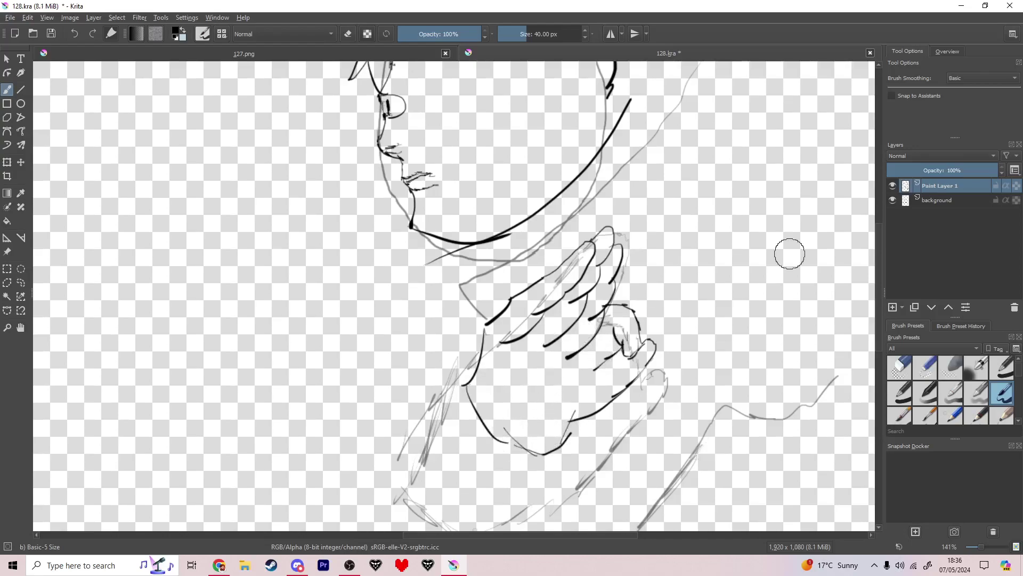
Hide the background sketch layer so that only the line art on the paint layer shows
{"action": "left_click", "coordinate": [893, 200]}
{"action": "scroll", "coordinate": [613, 304], "scroll_direction": "down", "scroll_amount": 4}
{"action": "scroll", "coordinate": [612, 302], "scroll_direction": "up", "scroll_amount": 3}
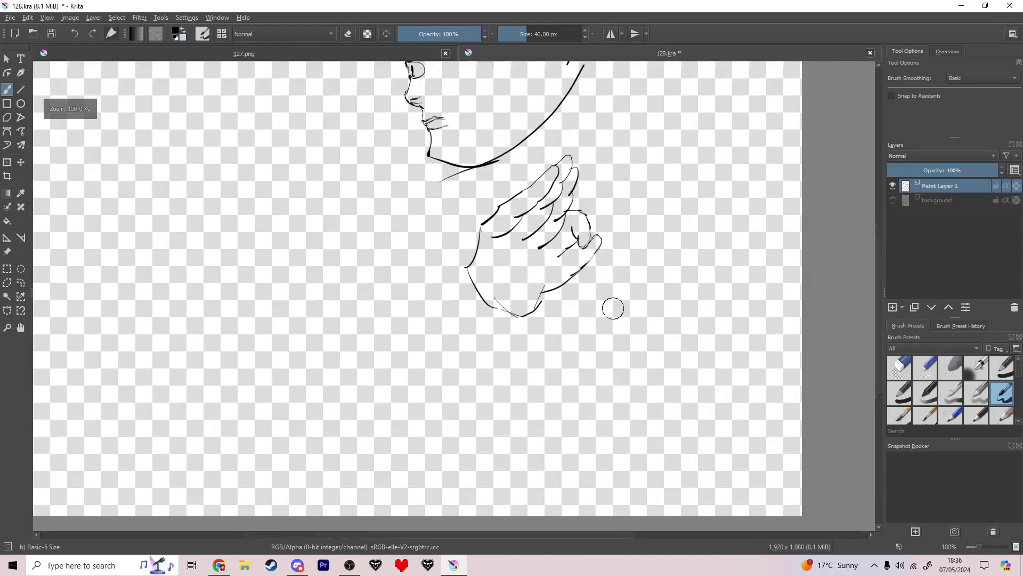
Show the background sketch layer again and select the inked hand with a freehand selection around it
{"action": "left_click", "coordinate": [892, 200]}
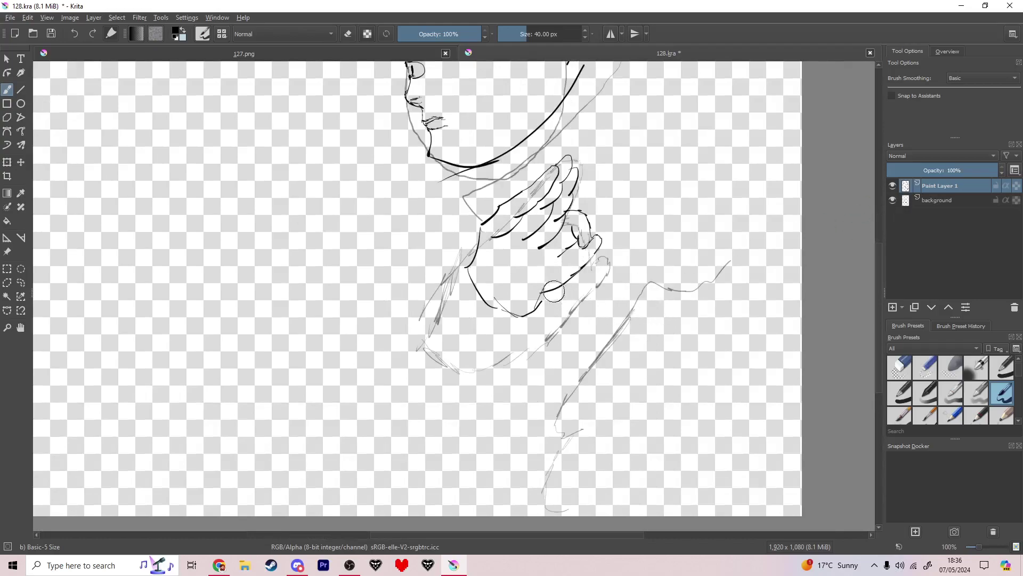
{"action": "key", "text": "ctrl+t"}
{"action": "left_click", "coordinate": [22, 282]}
{"action": "mouse_move", "coordinate": [600, 131]}
{"action": "left_mouse_down"}
{"action": "mouse_move", "coordinate": [435, 206]}
{"action": "mouse_move", "coordinate": [486, 386]}
{"action": "mouse_move", "coordinate": [601, 132]}
{"action": "left_mouse_up"}
{"action": "mouse_move", "coordinate": [635, 165]}
{"action": "left_mouse_down"}
{"action": "mouse_move", "coordinate": [719, 184]}
{"action": "mouse_move", "coordinate": [654, 140]}
{"action": "mouse_move", "coordinate": [555, 157]}
{"action": "mouse_move", "coordinate": [444, 275]}
{"action": "mouse_move", "coordinate": [676, 274]}
{"action": "left_mouse_up"}
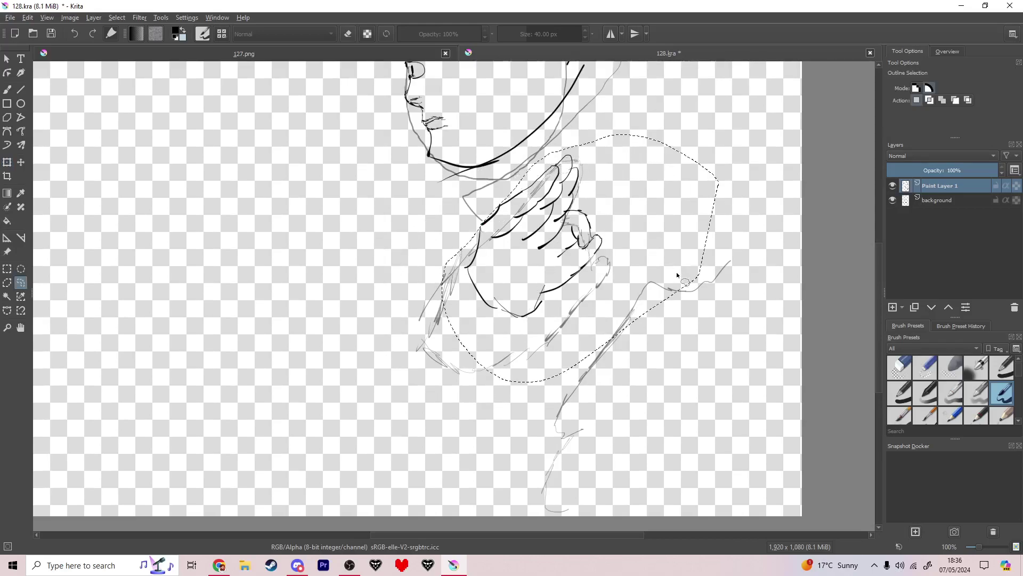
Transform the selected hand by moving, enlarging and rotating it to fit the rough hand sketch, and apply the transformation
{"action": "key", "text": "ctrl+t"}
{"action": "left_click_drag", "start_coordinate": [439, 389], "coordinate": [416, 384]}
{"action": "left_click_drag", "start_coordinate": [502, 354], "coordinate": [495, 354]}
{"action": "left_click_drag", "start_coordinate": [750, 306], "coordinate": [698, 301]}
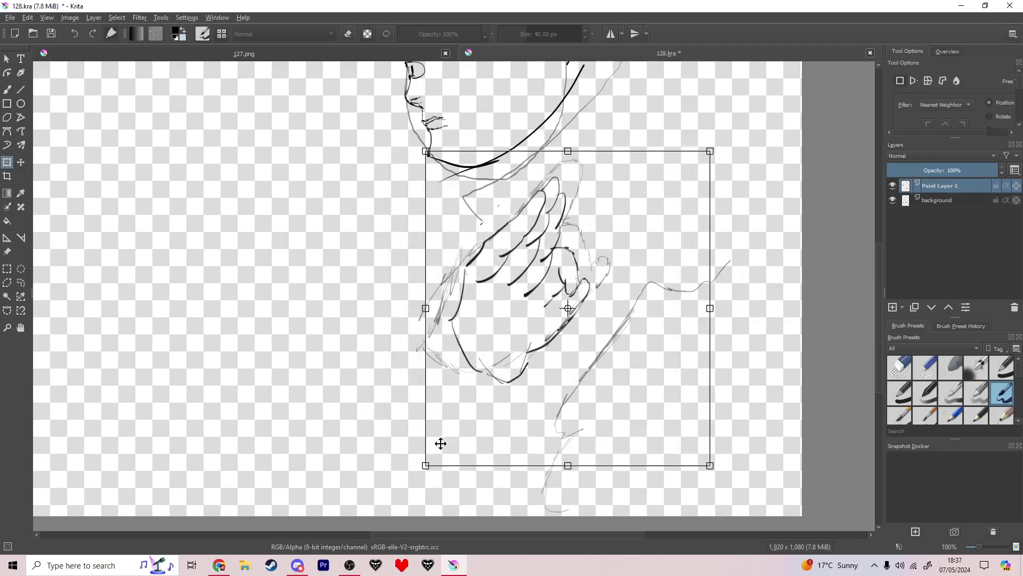
{"action": "left_click_drag", "start_coordinate": [425, 466], "coordinate": [378, 524]}
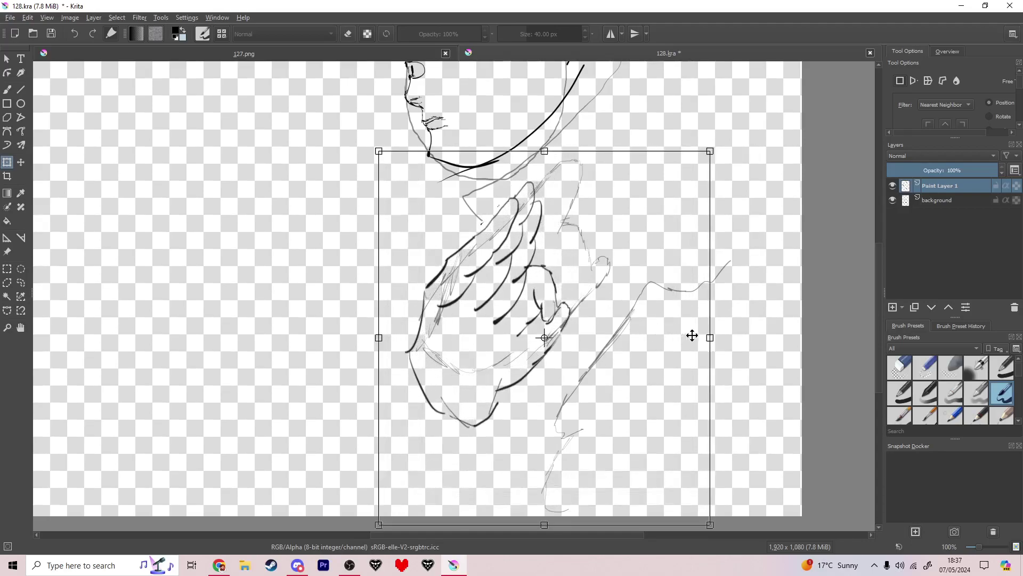
{"action": "left_click_drag", "start_coordinate": [710, 337], "coordinate": [658, 334]}
{"action": "left_click_drag", "start_coordinate": [588, 312], "coordinate": [626, 290]}
{"action": "left_click_drag", "start_coordinate": [737, 259], "coordinate": [765, 309]}
{"action": "key", "text": "Return"}
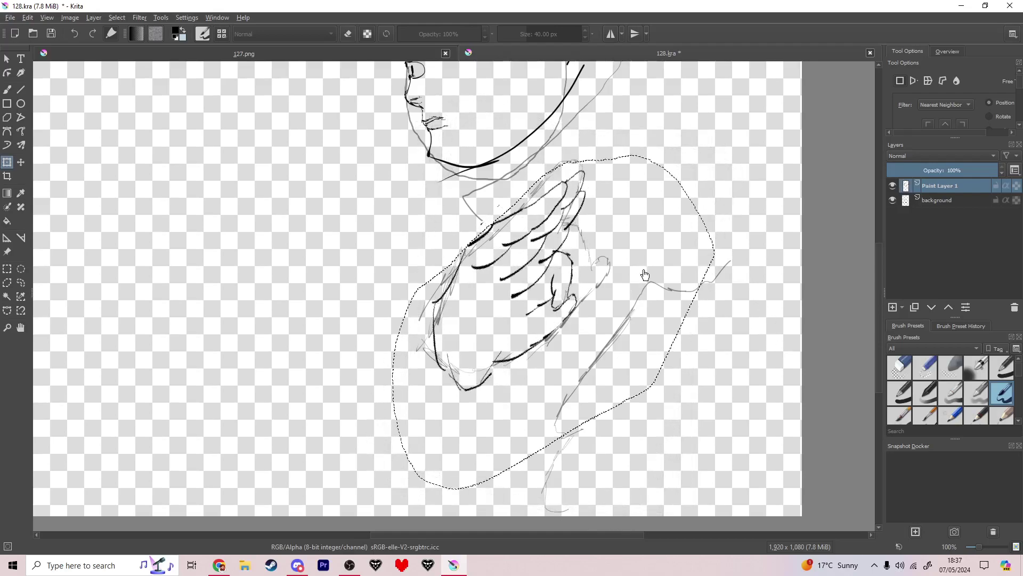
Deselect the hand, hide the background sketch layer and save the drawing
{"action": "left_click", "coordinate": [8, 269]}
{"action": "right_click", "coordinate": [455, 321]}
{"action": "left_click", "coordinate": [503, 335]}
{"action": "key", "text": "minus"}
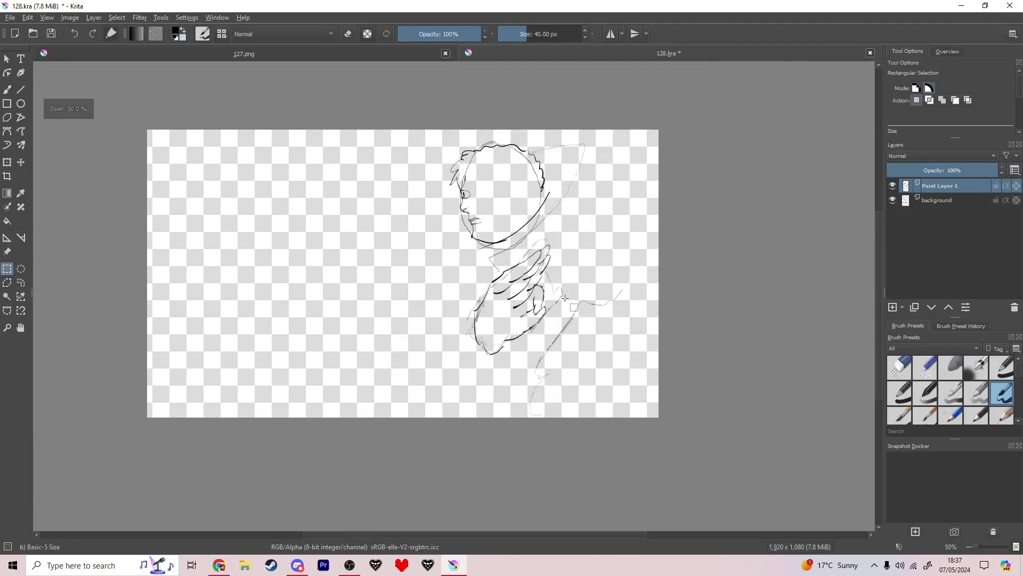
{"action": "left_click", "coordinate": [892, 200]}
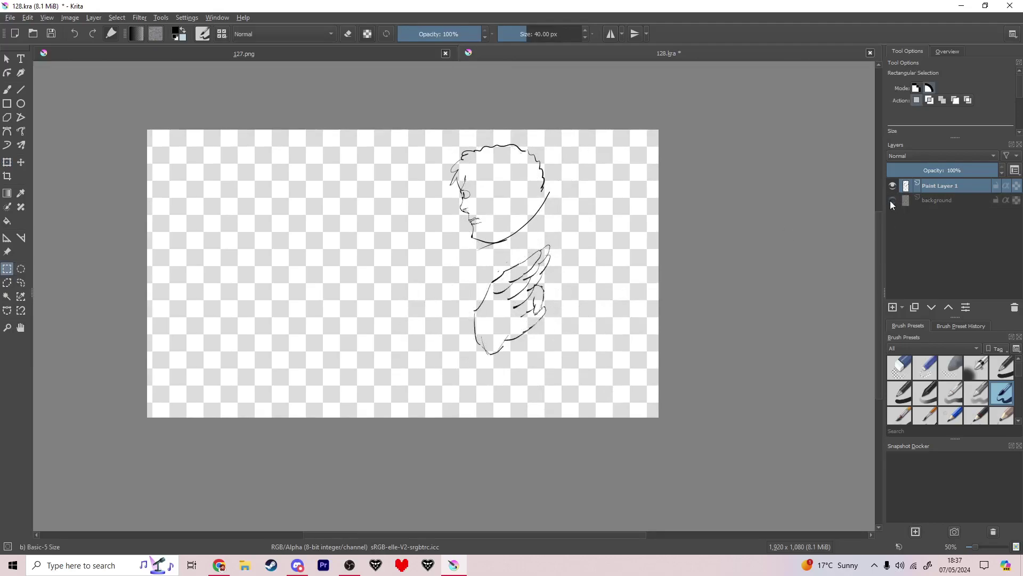
{"action": "key", "text": "ctrl+s"}
Show the background sketch and draw the body contour beside and below the hand, with curved folds at its lower end
{"action": "key", "text": "1"}
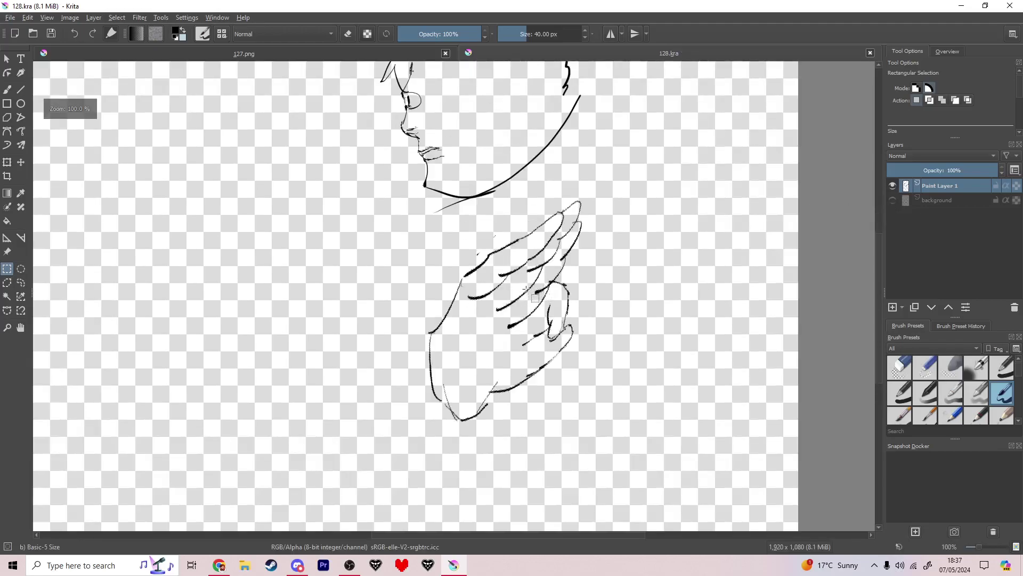
{"action": "left_click", "coordinate": [5, 87]}
{"action": "left_click_drag", "start_coordinate": [307, 251], "coordinate": [232, 217]}
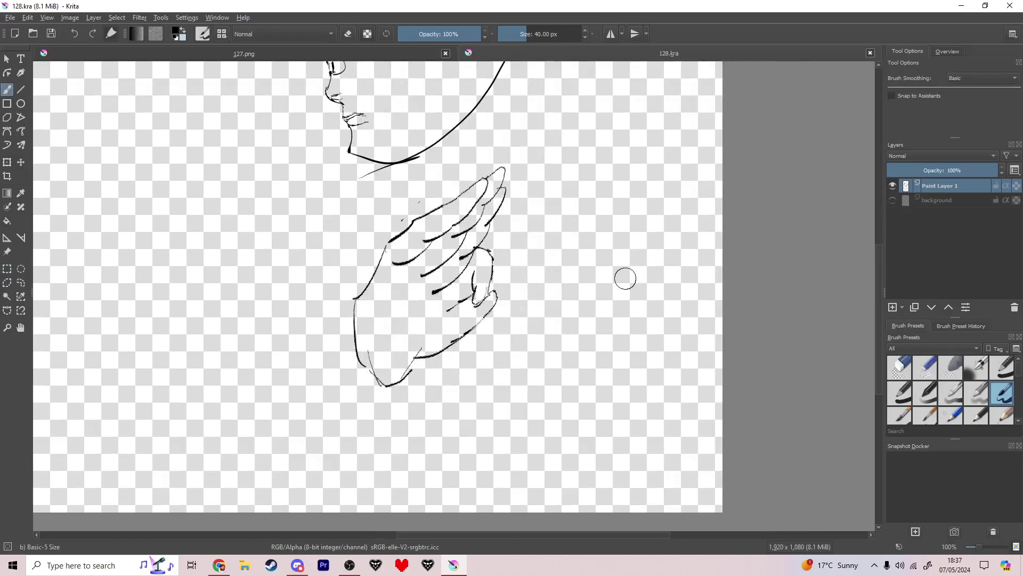
{"action": "left_click", "coordinate": [893, 200]}
{"action": "mouse_move", "coordinate": [574, 275]}
{"action": "left_mouse_down"}
{"action": "mouse_move", "coordinate": [483, 368]}
{"action": "mouse_move", "coordinate": [469, 407]}
{"action": "mouse_move", "coordinate": [493, 424]}
{"action": "left_mouse_up"}
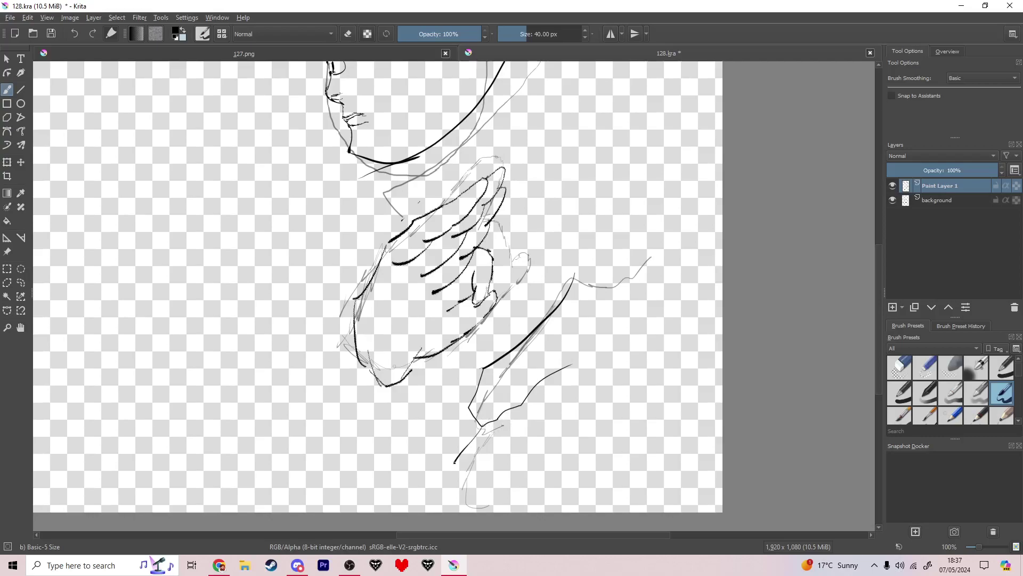
{"action": "mouse_move", "coordinate": [453, 476]}
{"action": "left_mouse_down"}
{"action": "mouse_move", "coordinate": [476, 480]}
{"action": "mouse_move", "coordinate": [505, 464]}
{"action": "left_mouse_up"}
{"action": "mouse_move", "coordinate": [459, 505]}
{"action": "left_mouse_down"}
{"action": "mouse_move", "coordinate": [483, 502]}
{"action": "mouse_move", "coordinate": [519, 476]}
{"action": "left_mouse_up"}
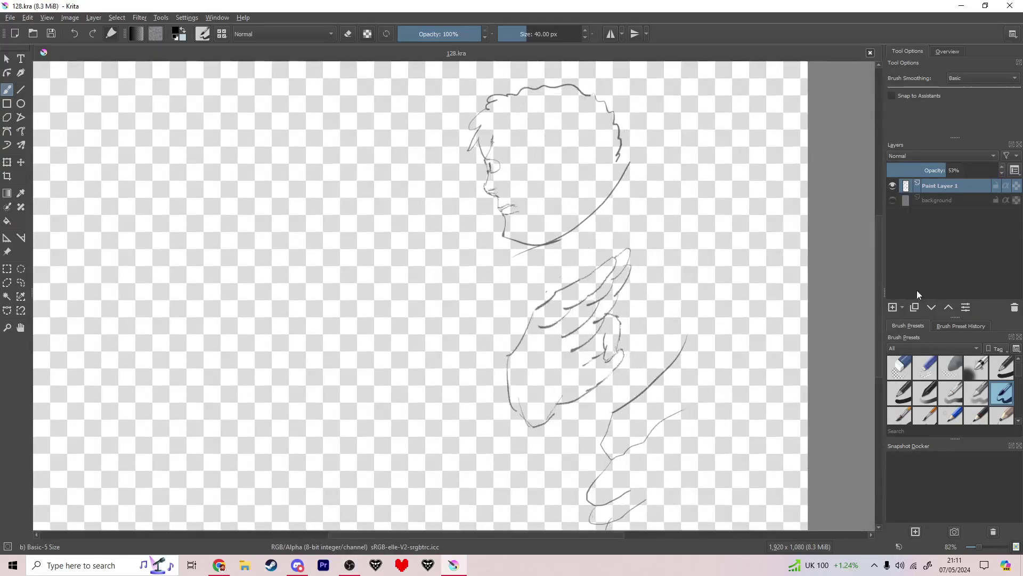
Add a new paint layer above the faded line art
{"action": "left_click", "coordinate": [890, 307]}
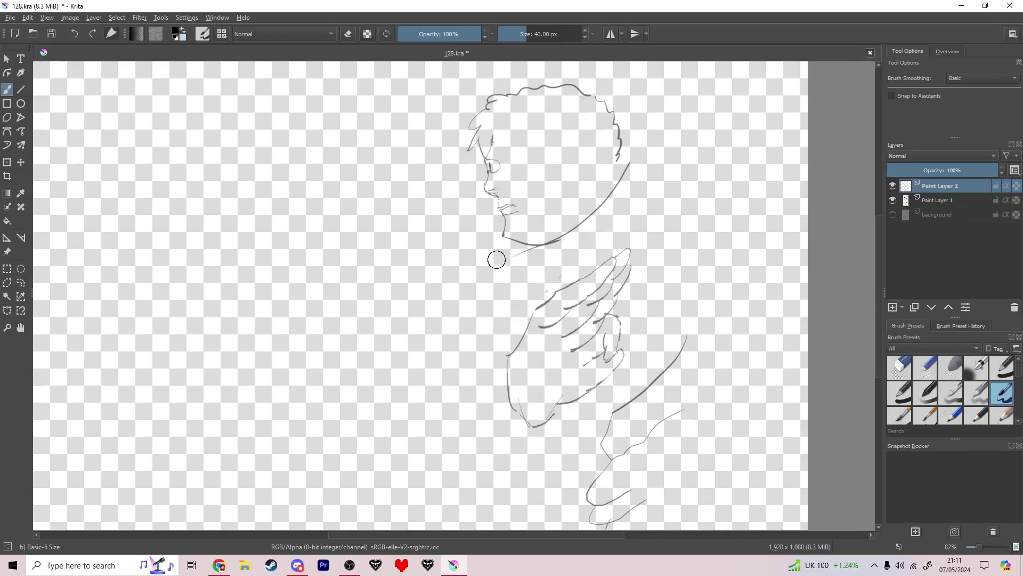
{"action": "key", "text": "ctrl+z"}
{"action": "key", "text": "ctrl+z"}
{"action": "left_click_drag", "start_coordinate": [503, 246], "coordinate": [507, 264]}
{"action": "scroll", "coordinate": [504, 261], "scroll_direction": "up", "scroll_amount": 3}
{"action": "scroll", "coordinate": [501, 273], "scroll_direction": "down", "scroll_amount": 5}
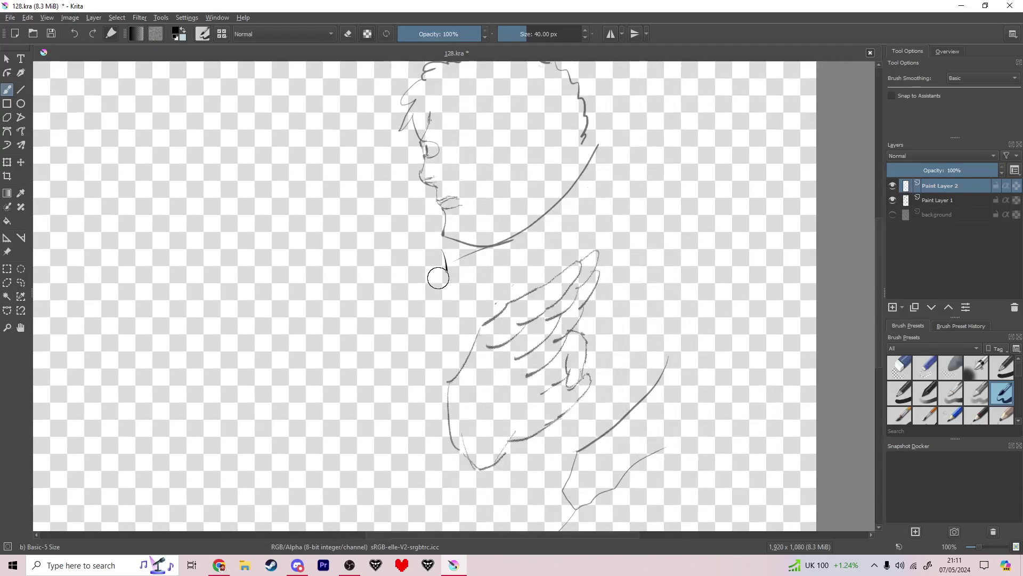
{"action": "scroll", "coordinate": [461, 276], "scroll_direction": "up", "scroll_amount": 5}
{"action": "left_click_drag", "start_coordinate": [462, 276], "coordinate": [459, 307]}
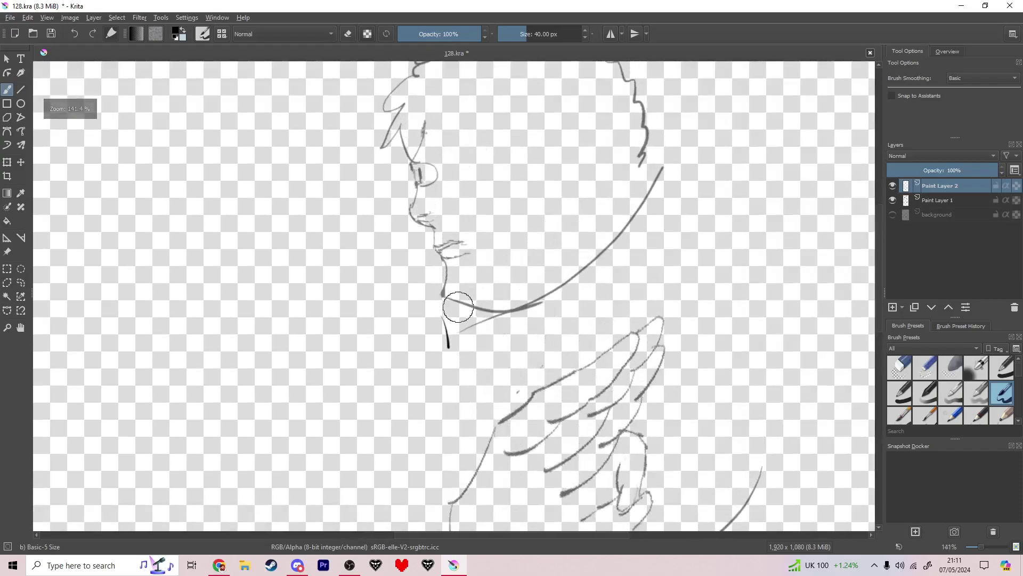
{"action": "key", "text": "ctrl+z"}
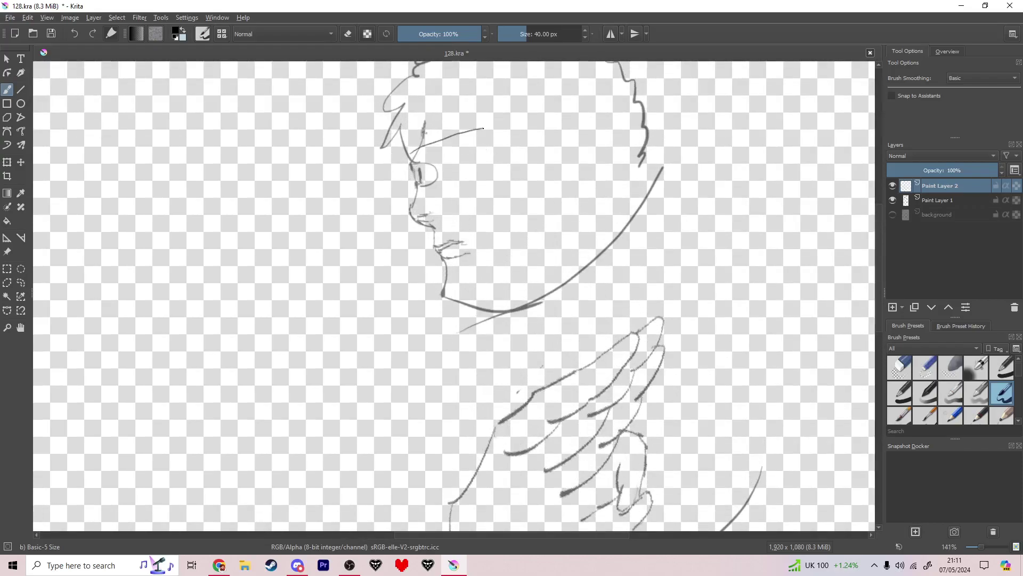
Try a new angular contour across the head and down the face to the chin, checking it with Paint Layer 1 hidden
{"action": "left_click_drag", "start_coordinate": [542, 119], "coordinate": [546, 127]}
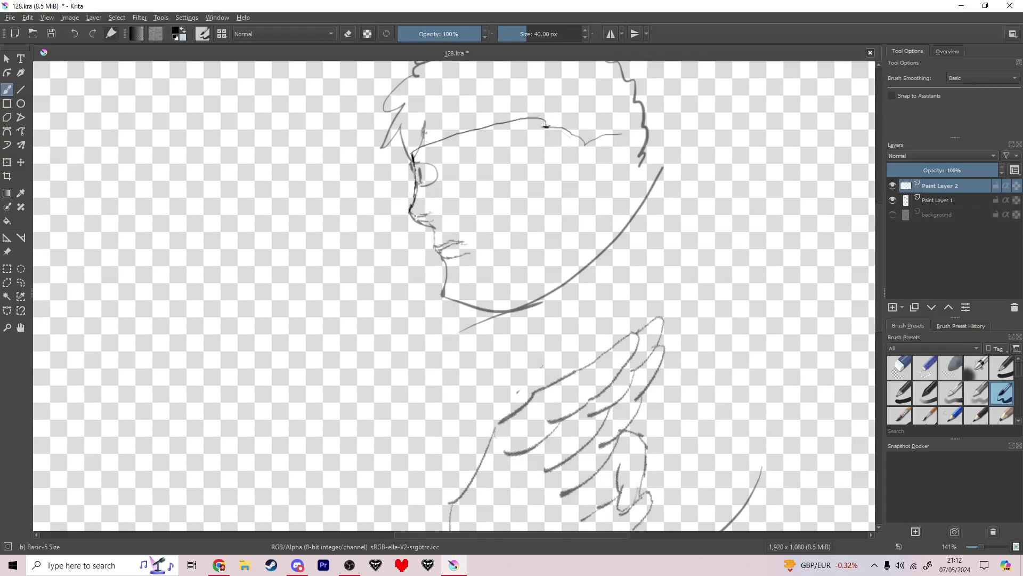
{"action": "left_click_drag", "start_coordinate": [411, 210], "coordinate": [417, 217]}
{"action": "left_click_drag", "start_coordinate": [436, 253], "coordinate": [437, 255]}
{"action": "mouse_move", "coordinate": [454, 293]}
{"action": "left_mouse_down"}
{"action": "mouse_move", "coordinate": [454, 315]}
{"action": "mouse_move", "coordinate": [503, 316]}
{"action": "left_mouse_up"}
{"action": "left_click", "coordinate": [893, 200]}
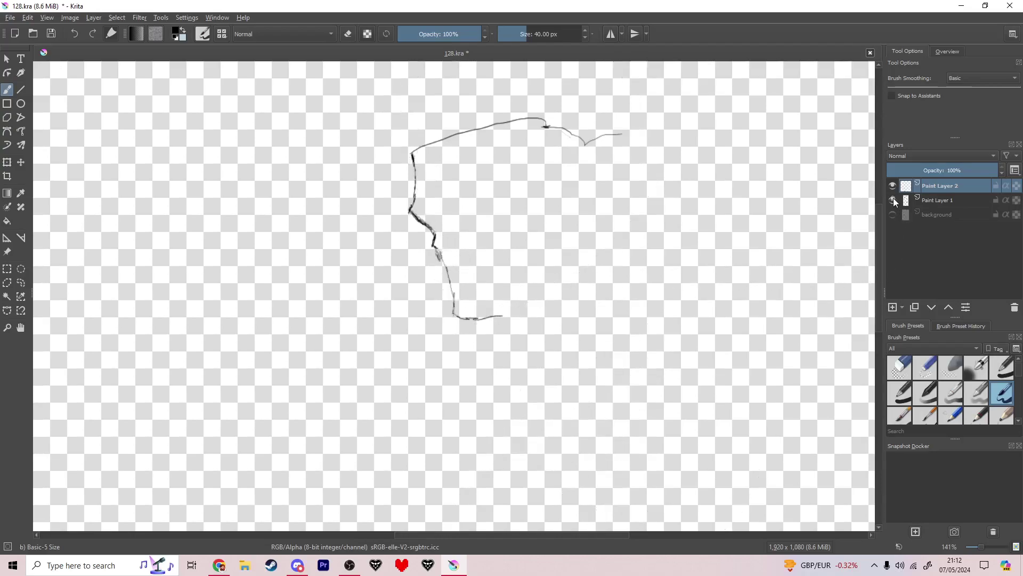
{"action": "left_click", "coordinate": [892, 200]}
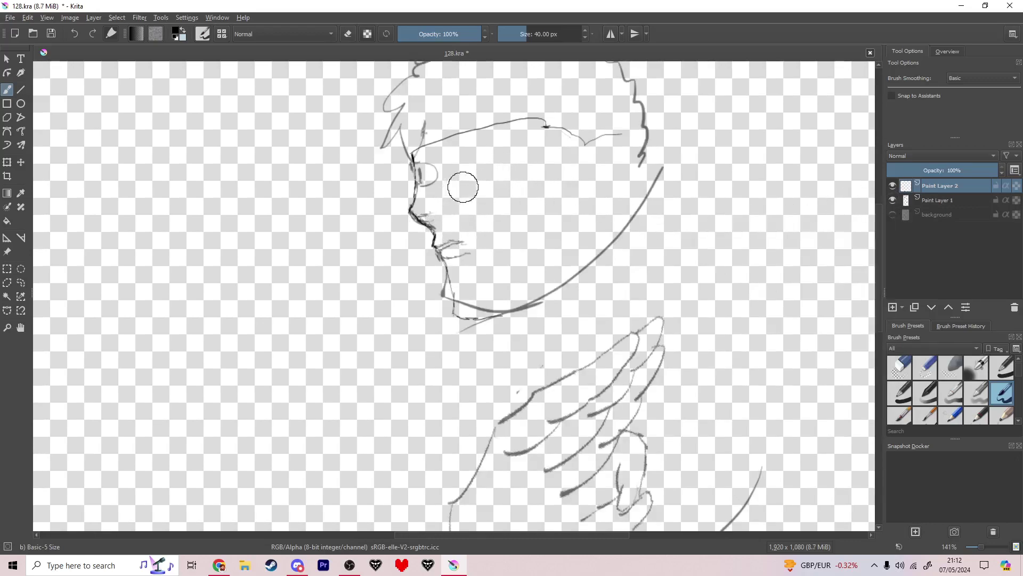
Erase the trial head and face contour from Paint Layer 2 and save the file
{"action": "key", "text": "e"}
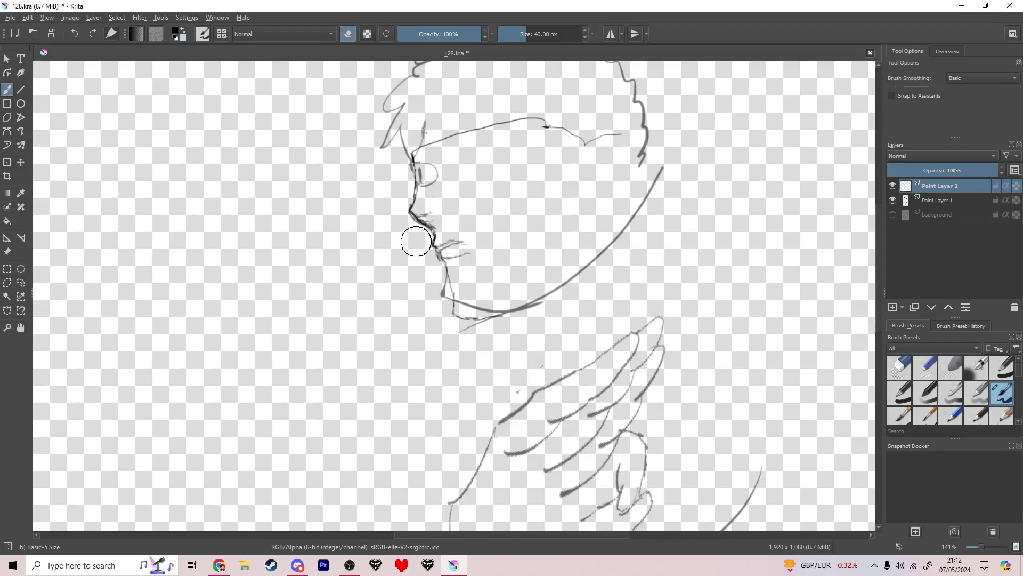
{"action": "mouse_move", "coordinate": [411, 112]}
{"action": "left_mouse_down"}
{"action": "mouse_move", "coordinate": [414, 230]}
{"action": "mouse_move", "coordinate": [482, 318]}
{"action": "left_mouse_up"}
{"action": "mouse_move", "coordinate": [433, 143]}
{"action": "left_mouse_down"}
{"action": "mouse_move", "coordinate": [484, 128]}
{"action": "mouse_move", "coordinate": [564, 129]}
{"action": "left_mouse_up"}
{"action": "mouse_move", "coordinate": [541, 163]}
{"action": "left_mouse_down"}
{"action": "mouse_move", "coordinate": [472, 214]}
{"action": "mouse_move", "coordinate": [509, 191]}
{"action": "mouse_move", "coordinate": [468, 305]}
{"action": "mouse_move", "coordinate": [506, 378]}
{"action": "mouse_move", "coordinate": [559, 208]}
{"action": "mouse_move", "coordinate": [554, 192]}
{"action": "mouse_move", "coordinate": [585, 164]}
{"action": "mouse_move", "coordinate": [489, 122]}
{"action": "left_mouse_up"}
{"action": "key", "text": "e"}
{"action": "key", "text": "ctrl+s"}
Ink the face profile on Paint Layer 2 from the forehead past the brow and along the nose bridge to the tip
{"action": "left_click_drag", "start_coordinate": [523, 231], "coordinate": [525, 276]}
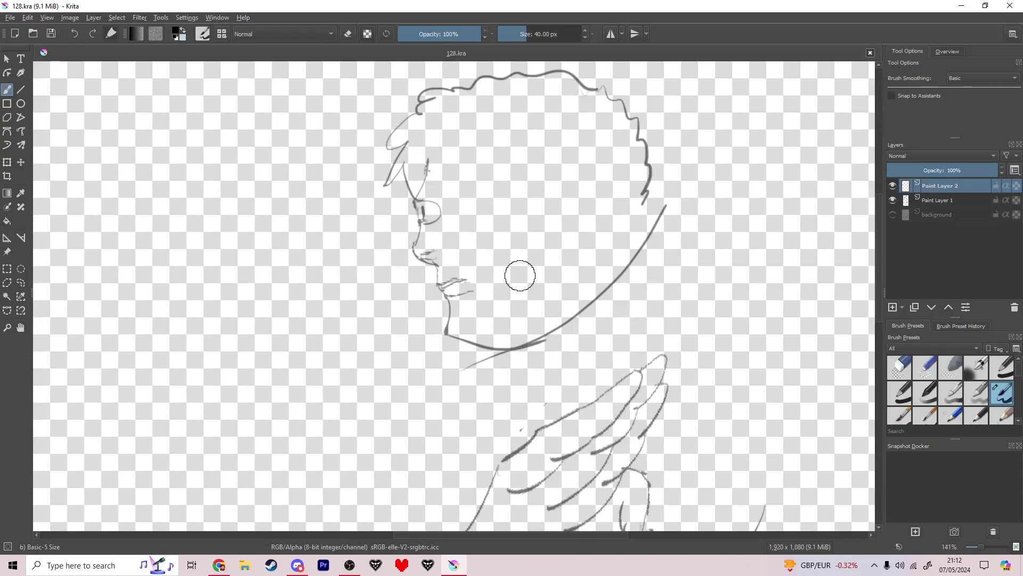
{"action": "scroll", "coordinate": [484, 240], "scroll_direction": "up", "scroll_amount": 3}
{"action": "scroll", "coordinate": [478, 248], "scroll_direction": "down", "scroll_amount": 2}
{"action": "left_click_drag", "start_coordinate": [462, 267], "coordinate": [457, 317]}
{"action": "scroll", "coordinate": [457, 317], "scroll_direction": "up", "scroll_amount": 2}
{"action": "scroll", "coordinate": [456, 318], "scroll_direction": "down", "scroll_amount": 1}
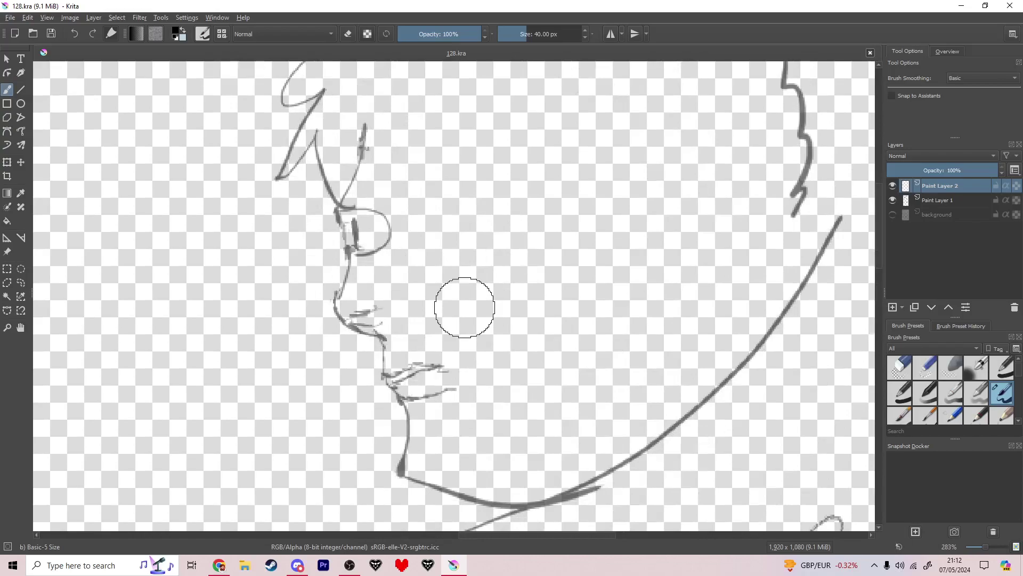
{"action": "left_click_drag", "start_coordinate": [340, 256], "coordinate": [349, 265]}
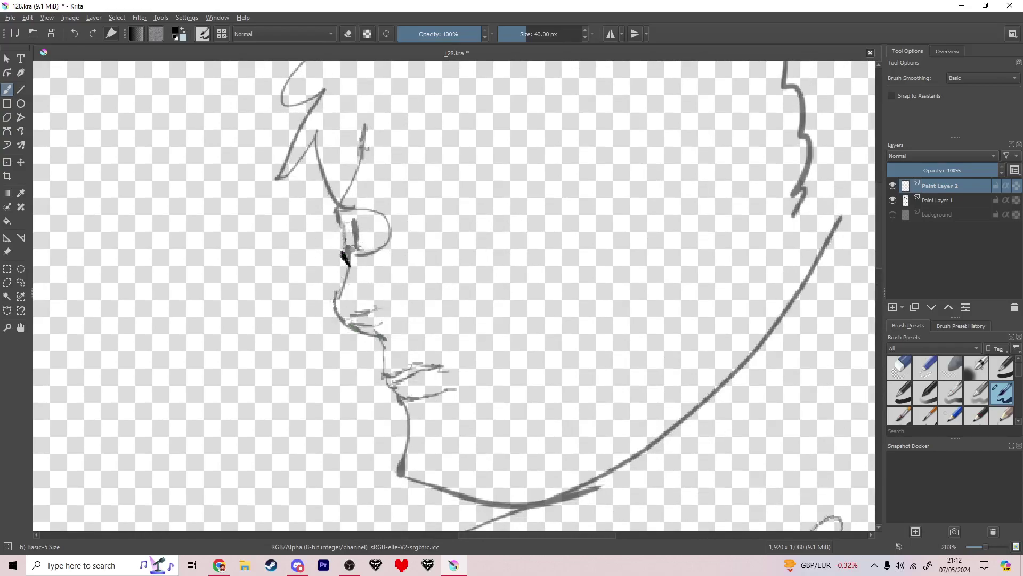
{"action": "left_click_drag", "start_coordinate": [345, 225], "coordinate": [339, 183]}
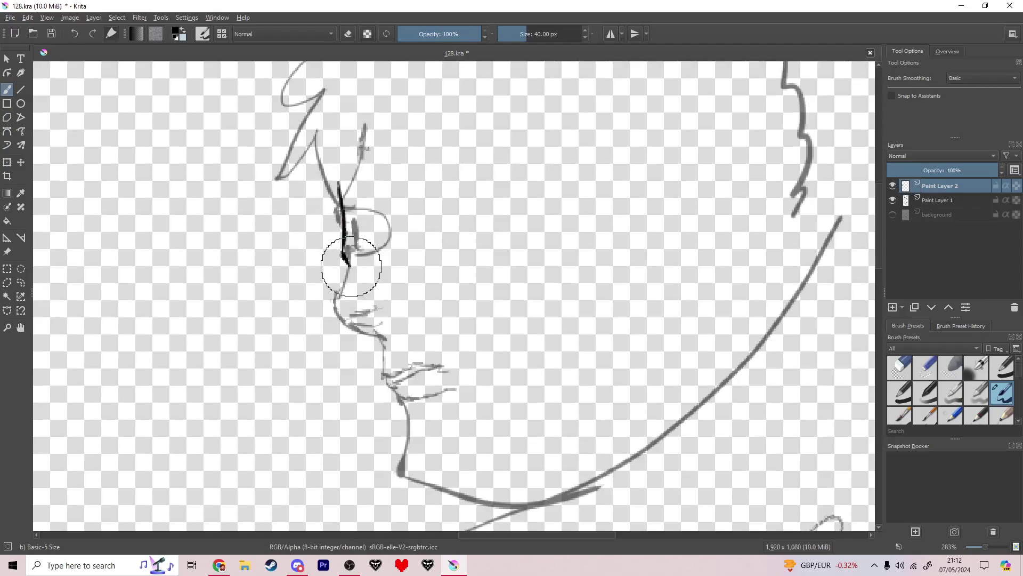
{"action": "left_click_drag", "start_coordinate": [365, 258], "coordinate": [349, 269]}
{"action": "left_click_drag", "start_coordinate": [360, 259], "coordinate": [346, 297]}
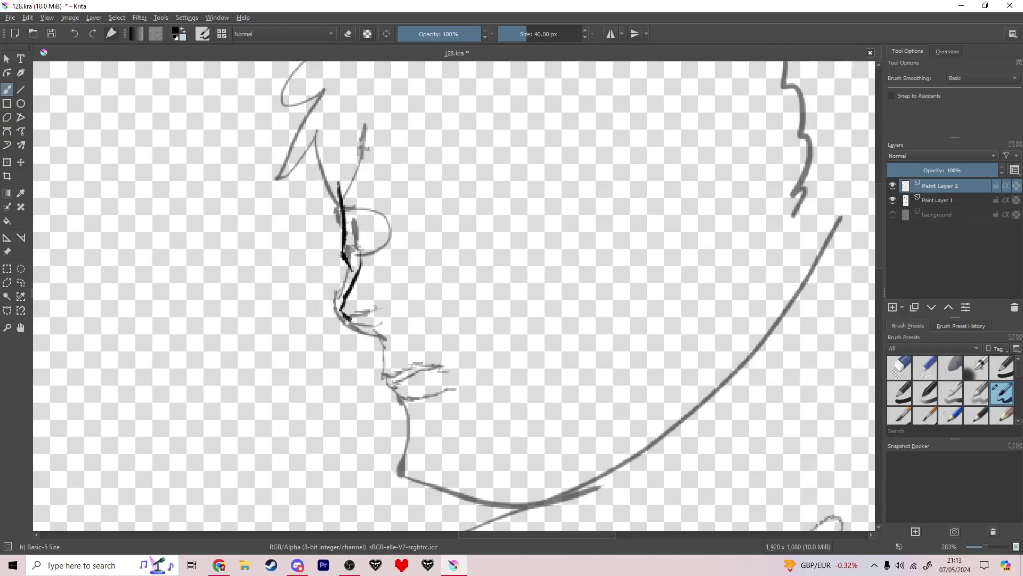
Draw the underside of the nose with a short nostril mark and continue the profile over the lips towards the chin
{"action": "left_click_drag", "start_coordinate": [386, 340], "coordinate": [393, 358]}
{"action": "left_click_drag", "start_coordinate": [372, 308], "coordinate": [376, 306]}
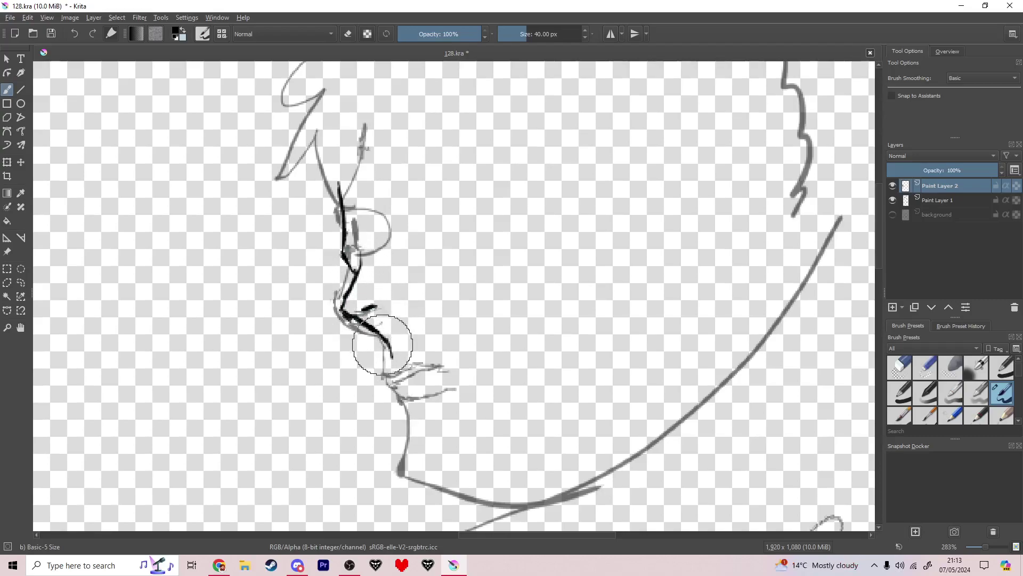
{"action": "left_click_drag", "start_coordinate": [389, 348], "coordinate": [406, 422]}
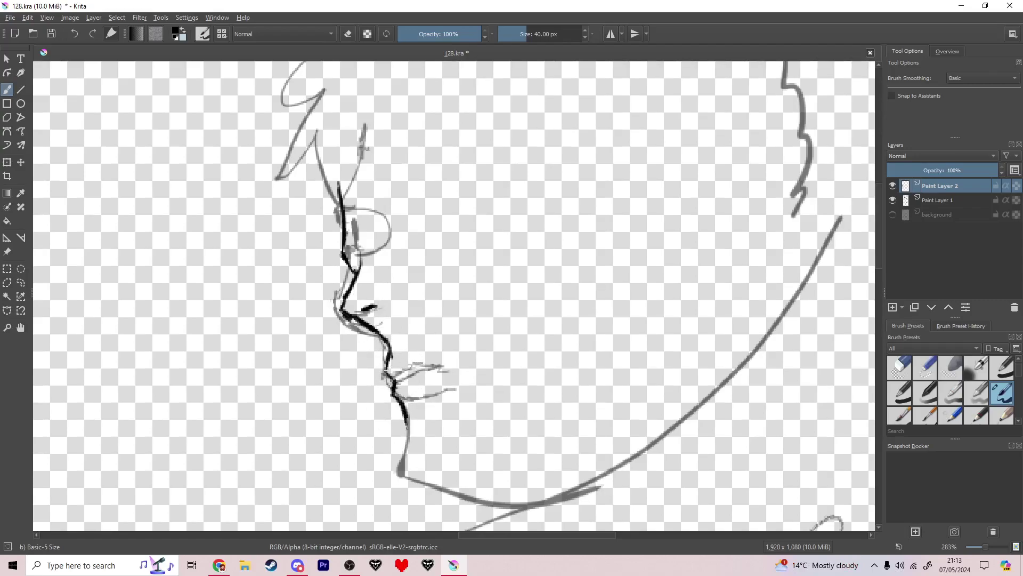
Outline the chin and the front of the jaw, erasing the stray line at the chin corner
{"action": "mouse_move", "coordinate": [400, 472]}
{"action": "left_mouse_down"}
{"action": "mouse_move", "coordinate": [408, 481]}
{"action": "mouse_move", "coordinate": [399, 473]}
{"action": "left_mouse_up"}
{"action": "key", "text": "e"}
{"action": "left_click", "coordinate": [402, 487]}
{"action": "key", "text": "e"}
{"action": "left_click_drag", "start_coordinate": [422, 486], "coordinate": [472, 502]}
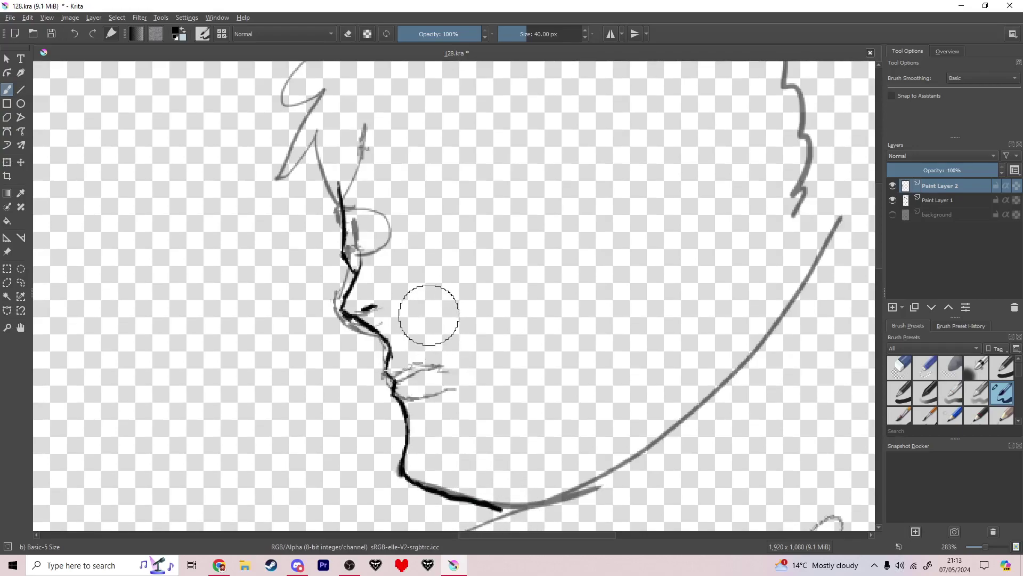
Draw a pointed side-view eye outline with a curved iris edge behind the nose bridge, undoing the first misplaced stroke
{"action": "scroll", "coordinate": [429, 313], "scroll_direction": "up", "scroll_amount": 2}
{"action": "scroll", "coordinate": [350, 250], "scroll_direction": "up", "scroll_amount": 1}
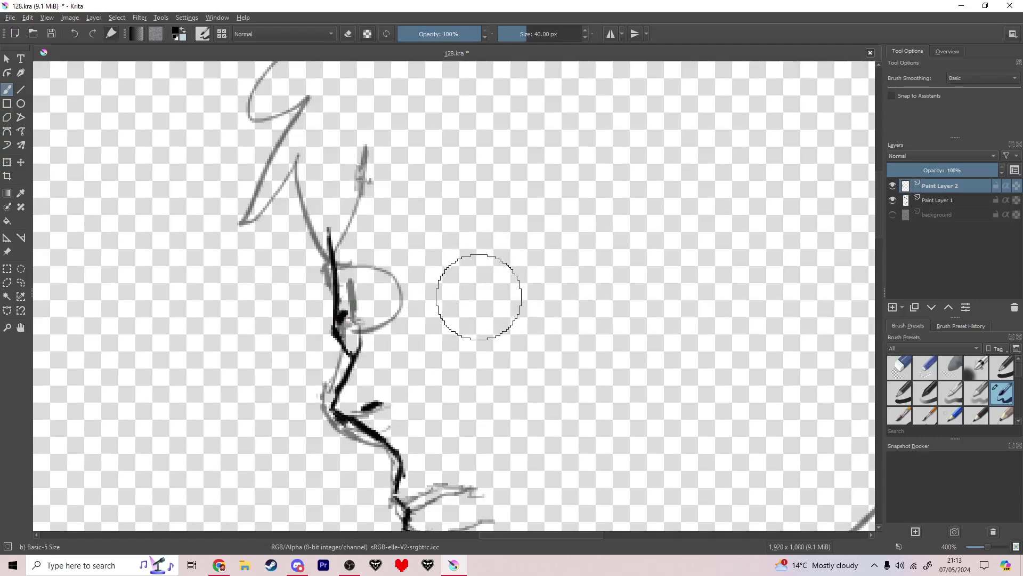
{"action": "left_click_drag", "start_coordinate": [474, 285], "coordinate": [486, 324]}
{"action": "key", "text": "ctrl+z"}
{"action": "left_click_drag", "start_coordinate": [453, 271], "coordinate": [468, 306]}
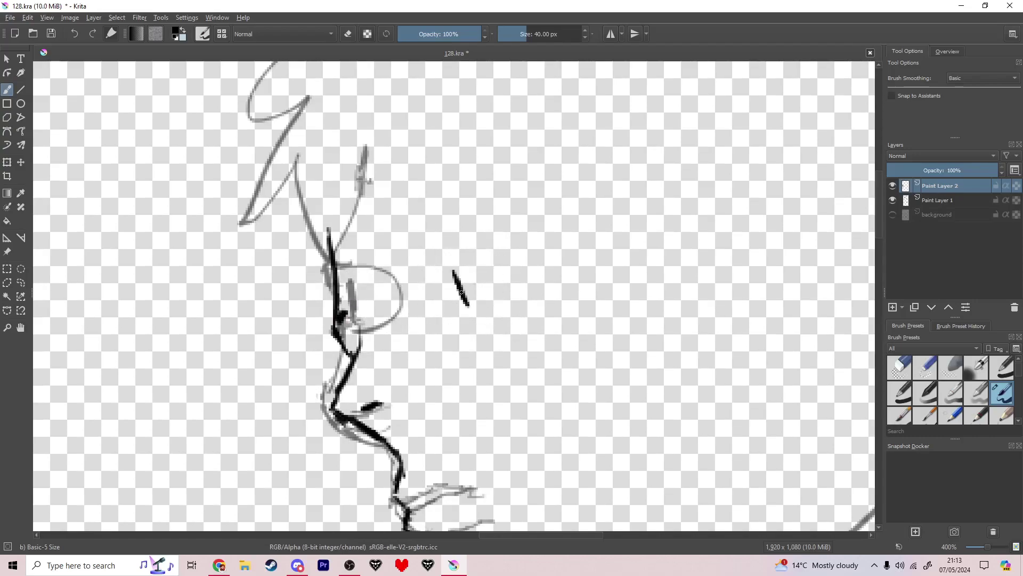
{"action": "left_click_drag", "start_coordinate": [483, 260], "coordinate": [533, 243]}
{"action": "left_click_drag", "start_coordinate": [474, 302], "coordinate": [490, 297]}
{"action": "left_click_drag", "start_coordinate": [527, 256], "coordinate": [535, 242]}
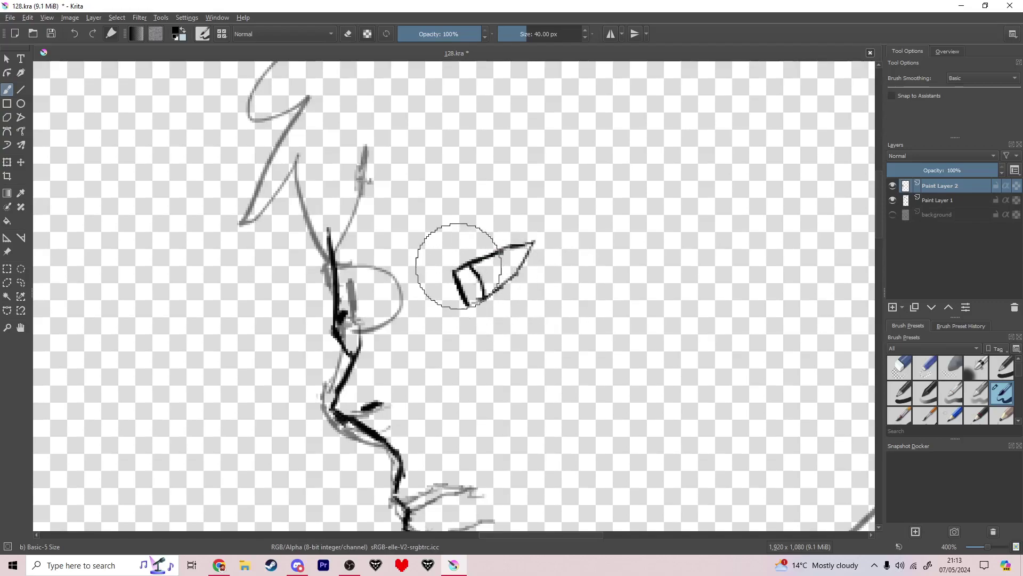
Add the eyelid crease and a filled pupil to the eye, and draw a thick arched eyebrow above it
{"action": "left_click_drag", "start_coordinate": [461, 252], "coordinate": [454, 259]}
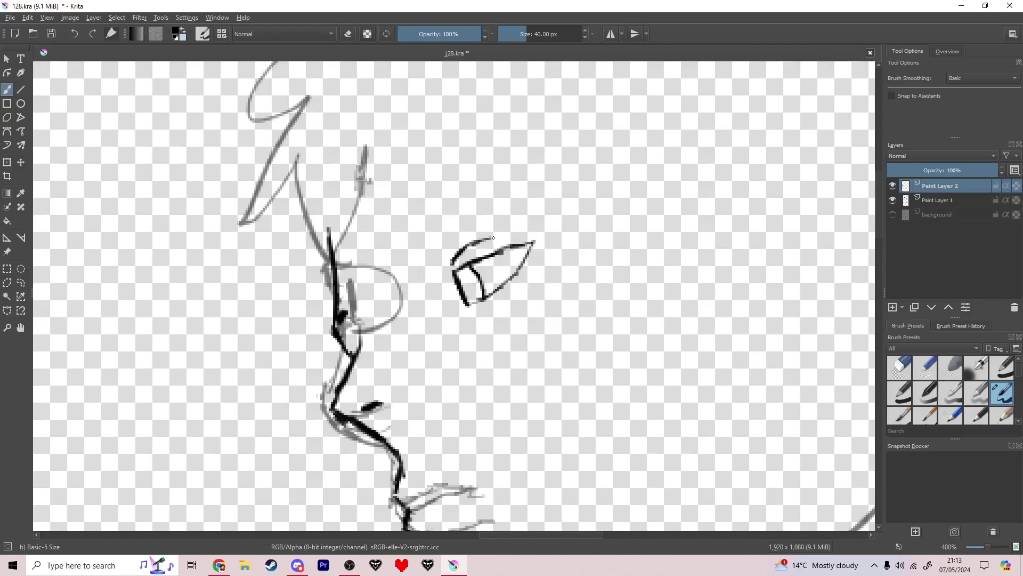
{"action": "left_click_drag", "start_coordinate": [507, 238], "coordinate": [519, 235]}
{"action": "left_click_drag", "start_coordinate": [463, 283], "coordinate": [465, 287]}
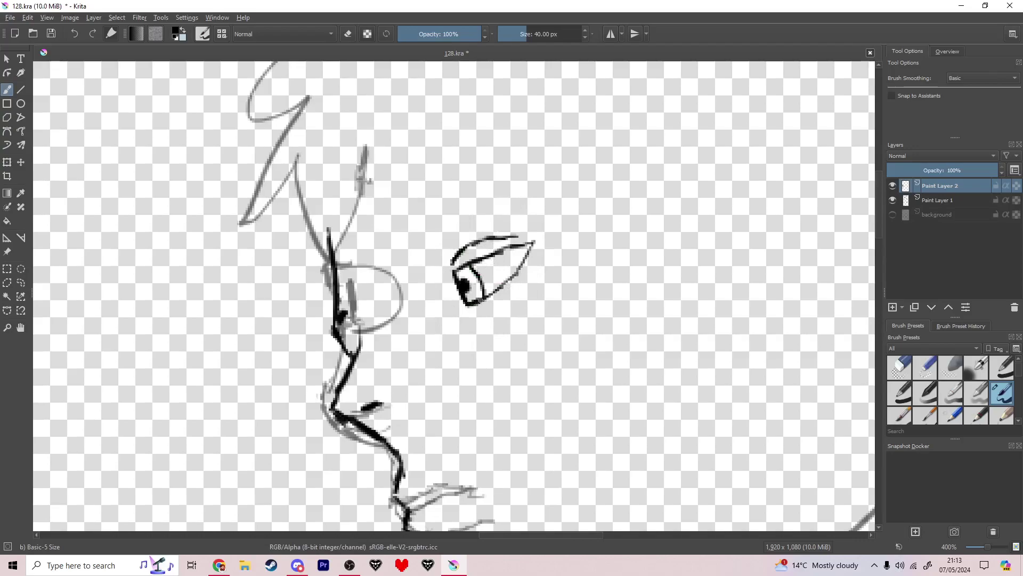
{"action": "mouse_move", "coordinate": [435, 258]}
{"action": "left_mouse_down"}
{"action": "mouse_move", "coordinate": [433, 274]}
{"action": "mouse_move", "coordinate": [449, 233]}
{"action": "left_mouse_up"}
{"action": "left_click_drag", "start_coordinate": [496, 205], "coordinate": [527, 212]}
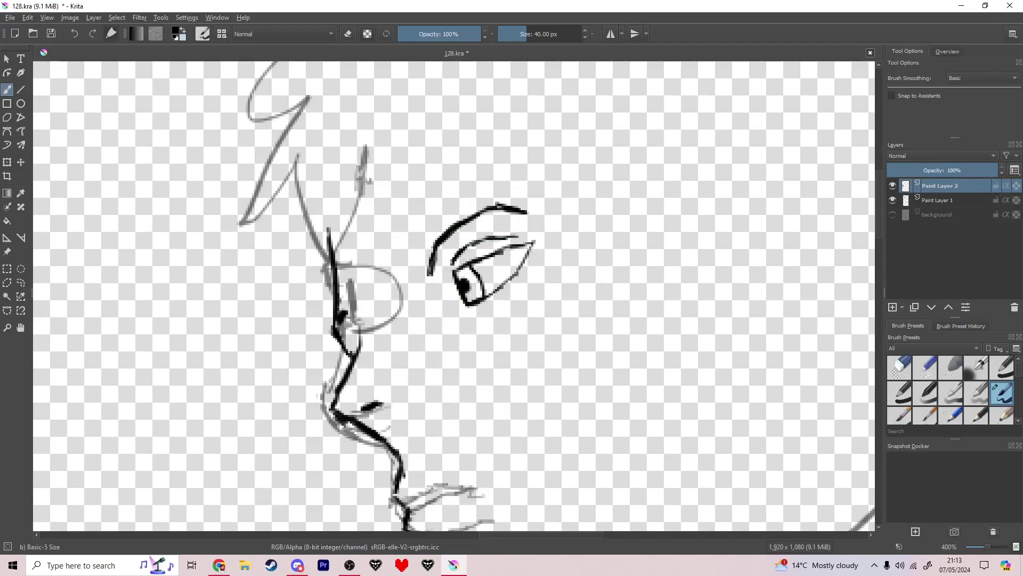
Draw the upper lip, mouth line and lower lip over the faded mouth sketch
{"action": "left_click_drag", "start_coordinate": [471, 407], "coordinate": [407, 270]}
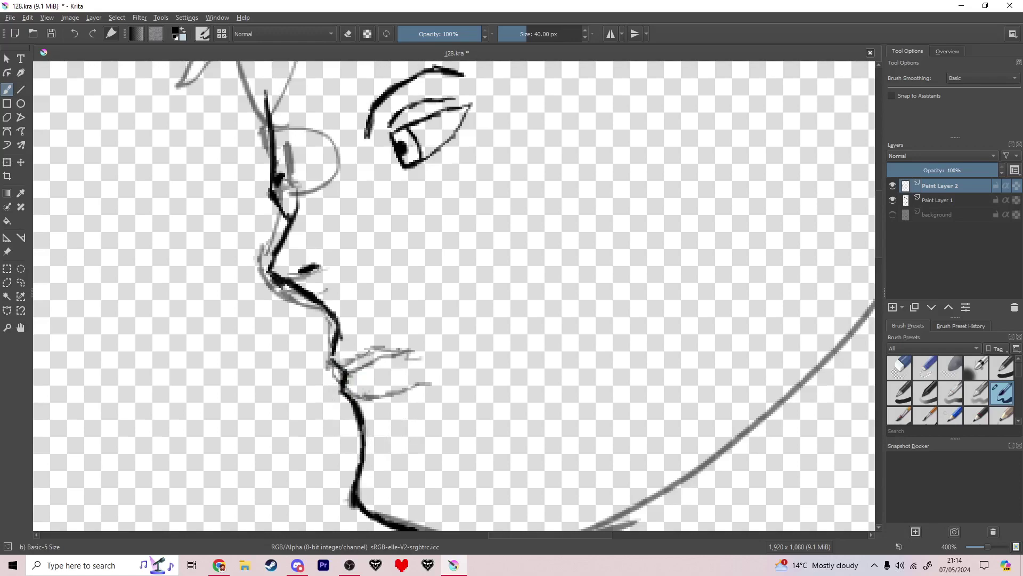
{"action": "left_click_drag", "start_coordinate": [354, 398], "coordinate": [420, 374]}
{"action": "left_click_drag", "start_coordinate": [346, 372], "coordinate": [413, 356]}
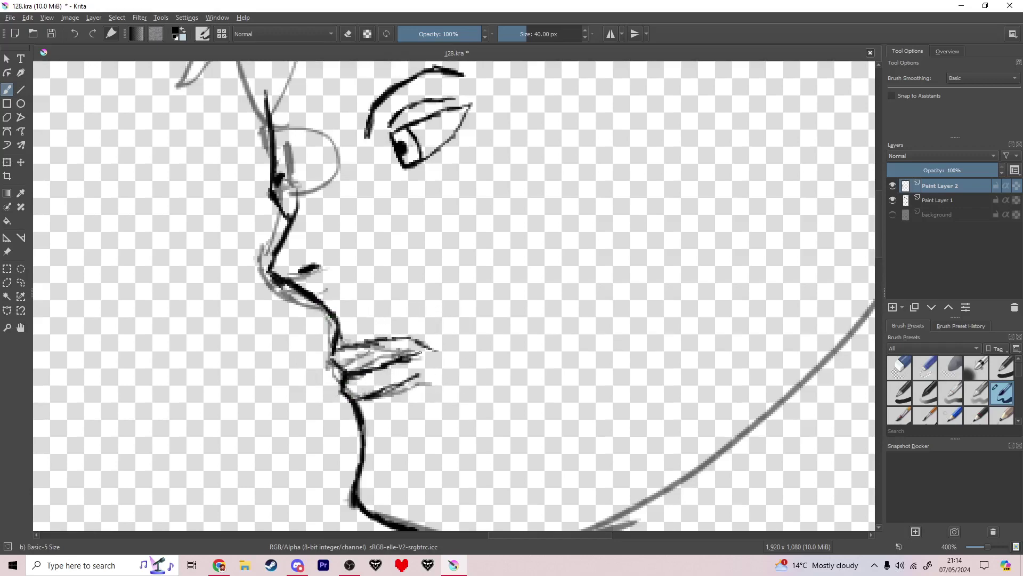
Hide the rough sketch on Paint Layer 1 to check the new facial line work on its own, and show it again
{"action": "scroll", "coordinate": [449, 315], "scroll_direction": "down", "scroll_amount": 3}
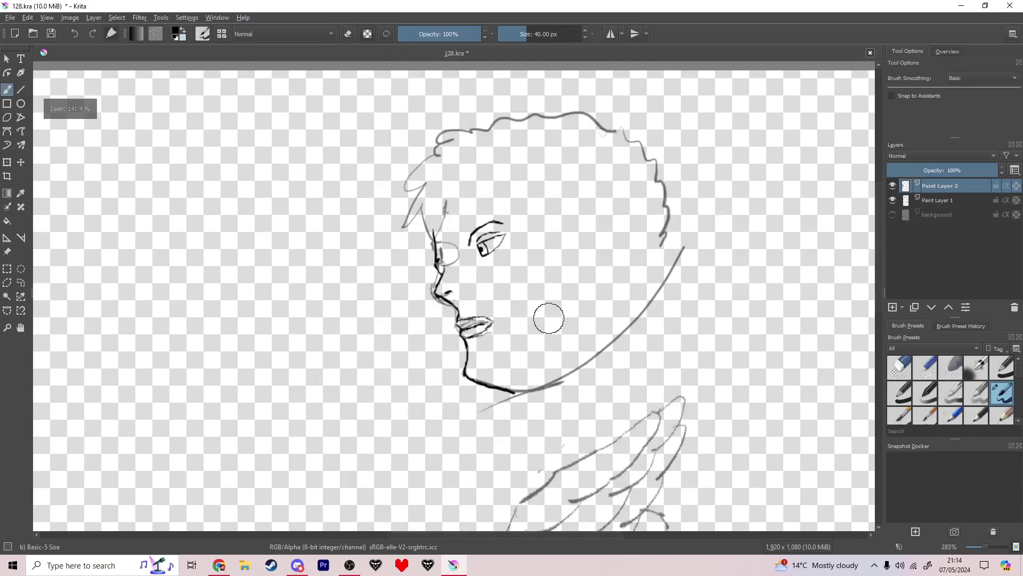
{"action": "left_click", "coordinate": [892, 200]}
{"action": "scroll", "coordinate": [617, 373], "scroll_direction": "down", "scroll_amount": 3}
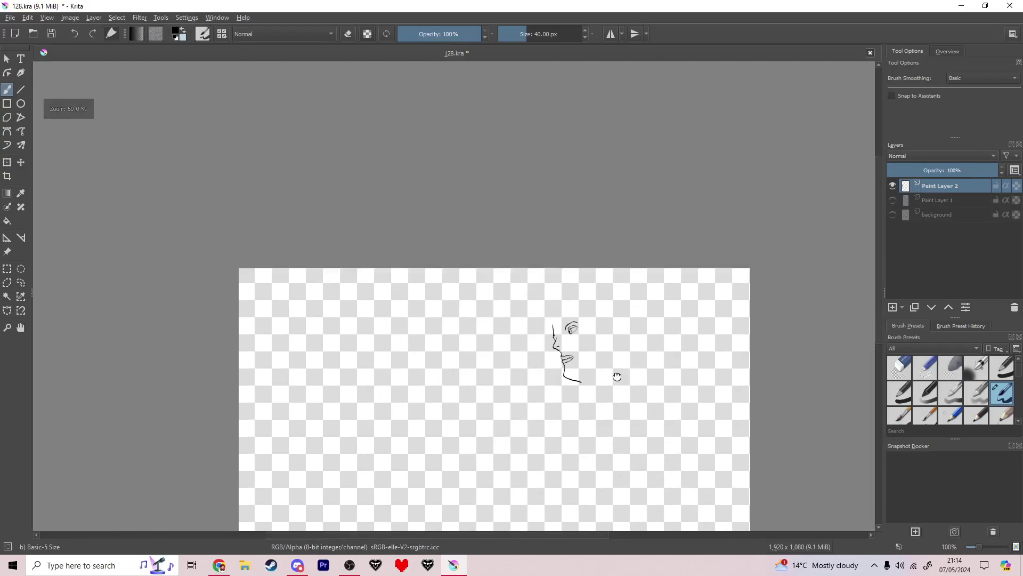
{"action": "scroll", "coordinate": [554, 333], "scroll_direction": "up", "scroll_amount": 3}
{"action": "scroll", "coordinate": [539, 336], "scroll_direction": "up", "scroll_amount": 4}
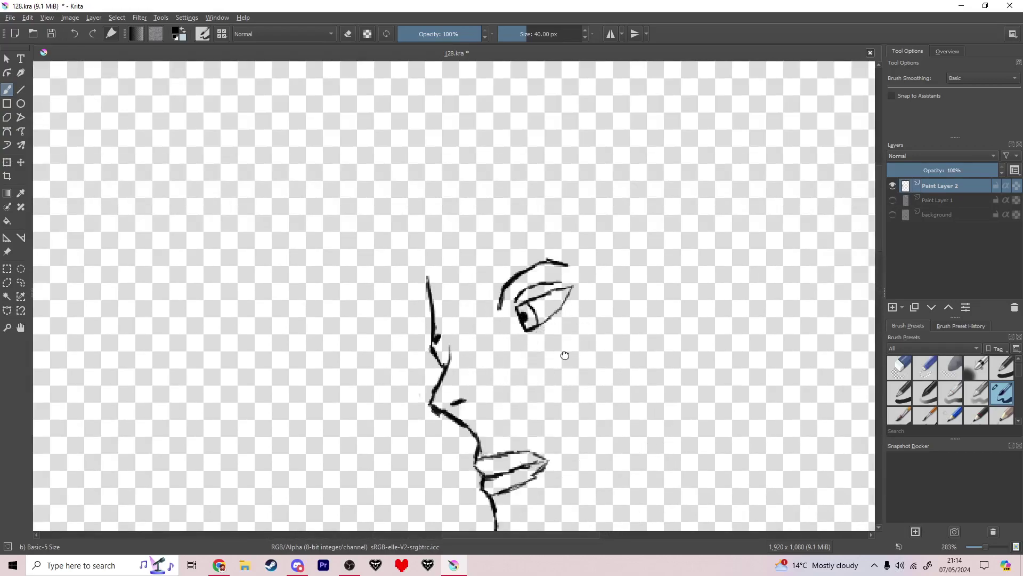
{"action": "scroll", "coordinate": [514, 331], "scroll_direction": "up", "scroll_amount": 1}
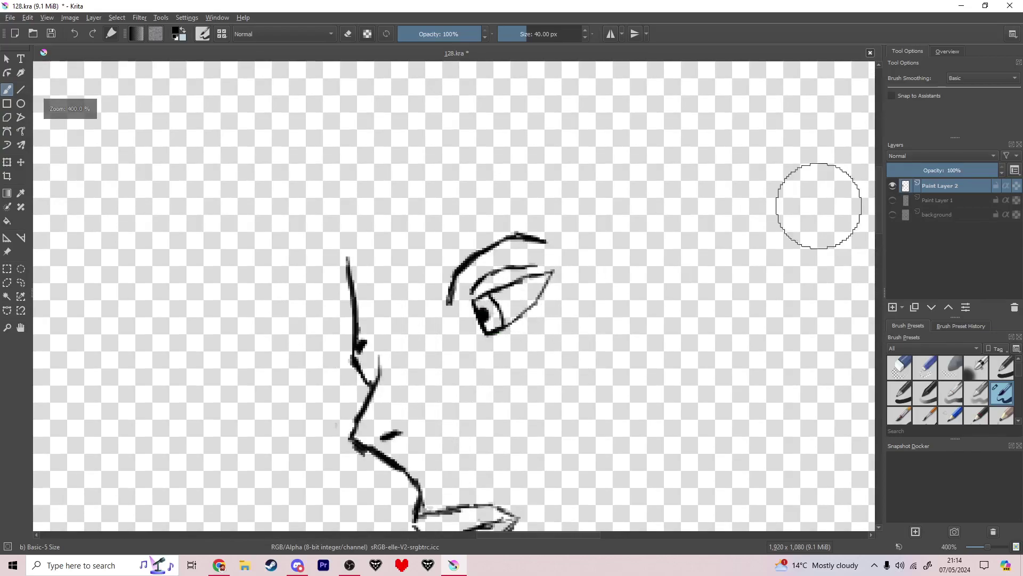
{"action": "left_click", "coordinate": [892, 200]}
Draw a jagged fringe over the forehead and a smooth curved hair outline across the top of the head, and save the file
{"action": "scroll", "coordinate": [617, 377], "scroll_direction": "down", "scroll_amount": 1}
{"action": "scroll", "coordinate": [562, 372], "scroll_direction": "down", "scroll_amount": 1}
{"action": "key", "text": "ctrl+s"}
{"action": "scroll", "coordinate": [492, 330], "scroll_direction": "up", "scroll_amount": 2}
{"action": "mouse_move", "coordinate": [492, 331]}
{"action": "left_mouse_down"}
{"action": "mouse_move", "coordinate": [382, 363]}
{"action": "mouse_move", "coordinate": [375, 297]}
{"action": "mouse_move", "coordinate": [357, 259]}
{"action": "mouse_move", "coordinate": [356, 151]}
{"action": "mouse_move", "coordinate": [515, 62]}
{"action": "left_mouse_up"}
{"action": "scroll", "coordinate": [661, 202], "scroll_direction": "down", "scroll_amount": 5}
{"action": "scroll", "coordinate": [498, 205], "scroll_direction": "up", "scroll_amount": 3}
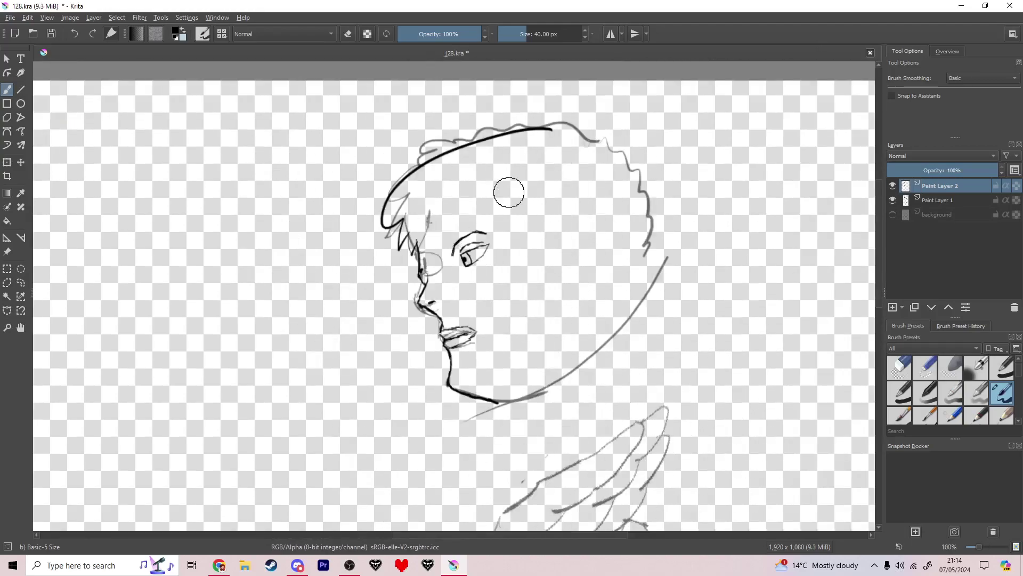
{"action": "scroll", "coordinate": [497, 201], "scroll_direction": "down", "scroll_amount": 3}
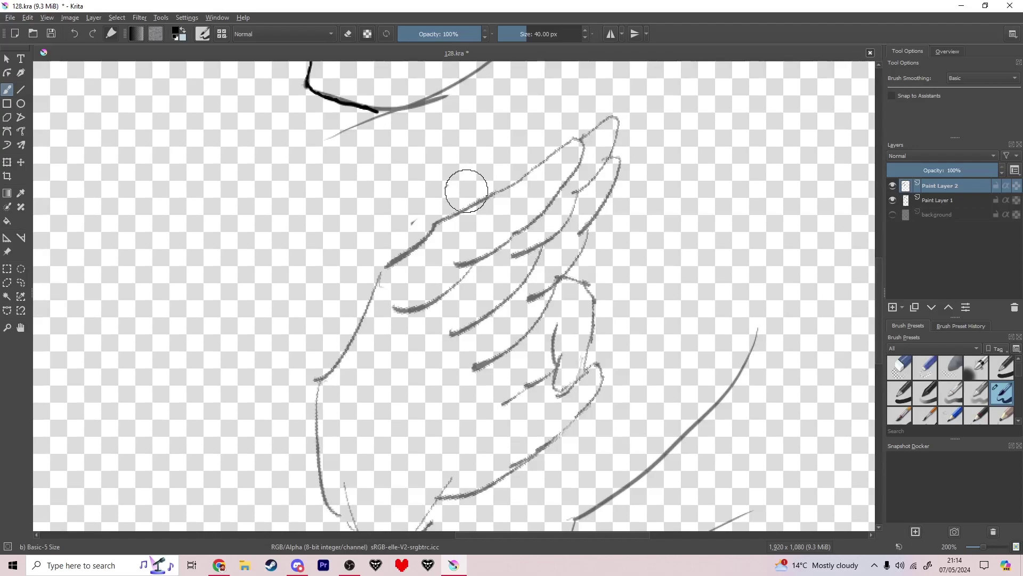
{"action": "key", "text": "ctrl+s"}
Outline the foremost raised finger with a rounded tip, a curved underside and short joint creases over the hand sketch
{"action": "left_click_drag", "start_coordinate": [532, 299], "coordinate": [590, 355]}
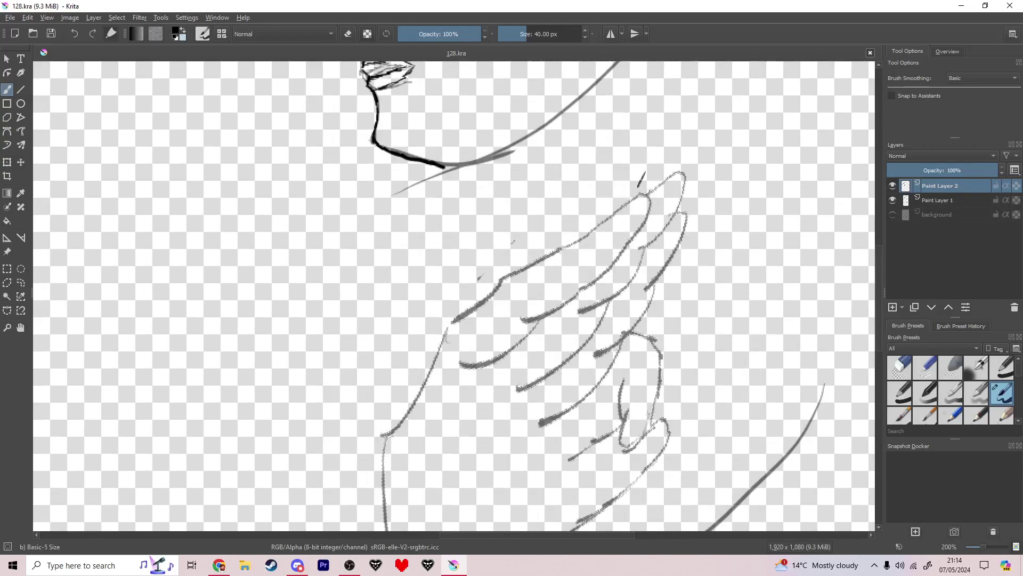
{"action": "left_click_drag", "start_coordinate": [645, 173], "coordinate": [618, 207]}
{"action": "left_click_drag", "start_coordinate": [657, 171], "coordinate": [667, 175]}
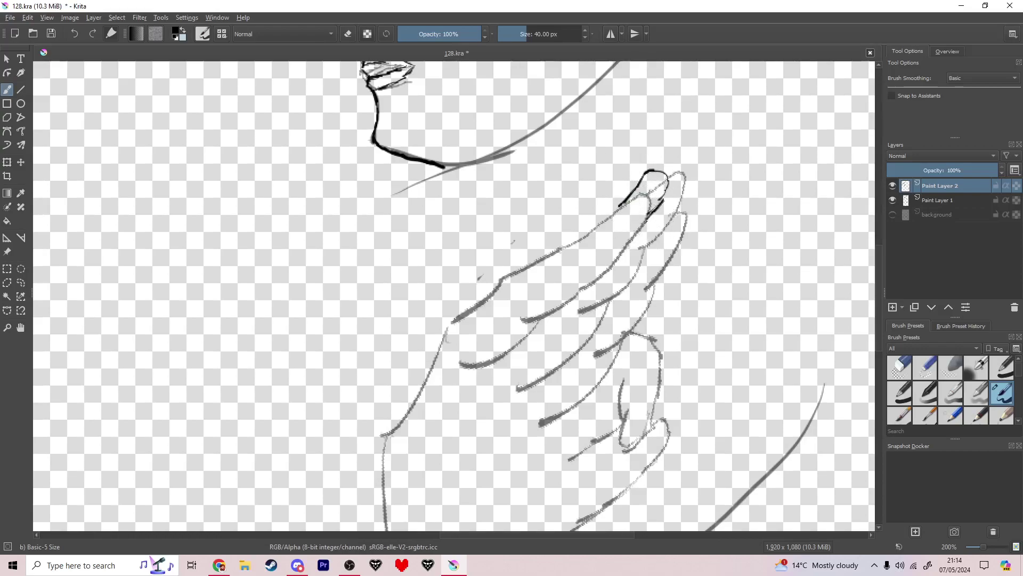
{"action": "left_click_drag", "start_coordinate": [639, 225], "coordinate": [609, 235]}
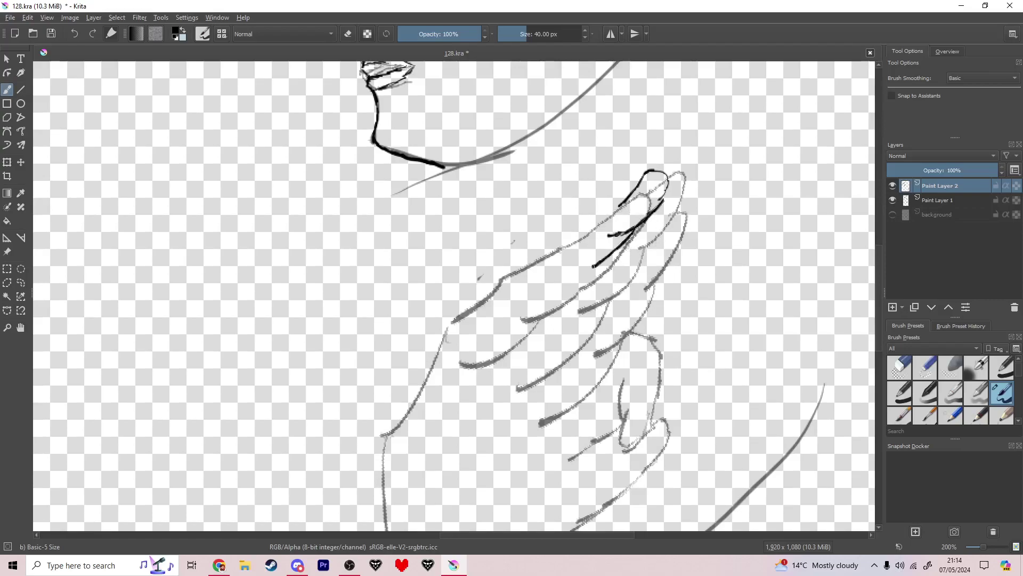
{"action": "mouse_move", "coordinate": [585, 266]}
{"action": "left_mouse_down"}
{"action": "mouse_move", "coordinate": [601, 260]}
{"action": "mouse_move", "coordinate": [548, 288]}
{"action": "left_mouse_up"}
Draw the foremost finger's upper edge down towards the knuckle, undoing the misplaced end strokes and redrawing them
{"action": "left_click_drag", "start_coordinate": [570, 244], "coordinate": [555, 255]}
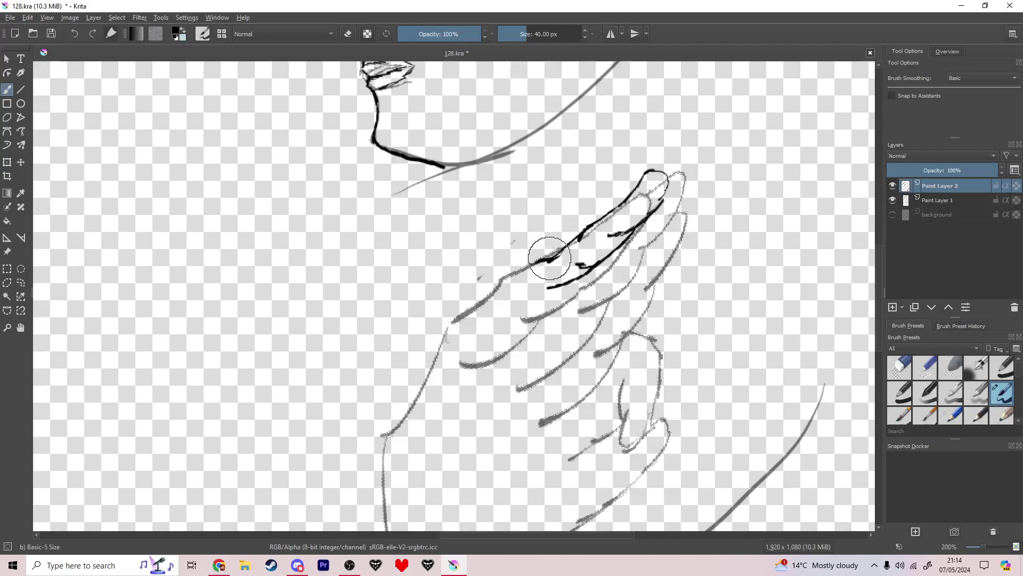
{"action": "left_click_drag", "start_coordinate": [547, 255], "coordinate": [538, 260]}
{"action": "key", "text": "ctrl+z"}
{"action": "key", "text": "ctrl+z"}
{"action": "key", "text": "ctrl+z"}
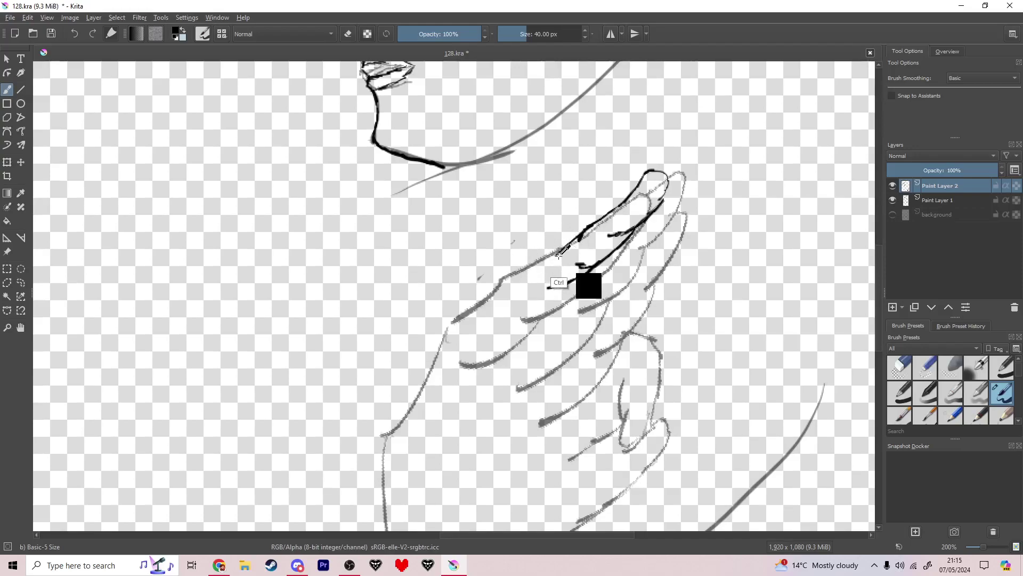
{"action": "key", "text": "e"}
{"action": "key", "text": "e"}
{"action": "left_click_drag", "start_coordinate": [557, 261], "coordinate": [554, 251]}
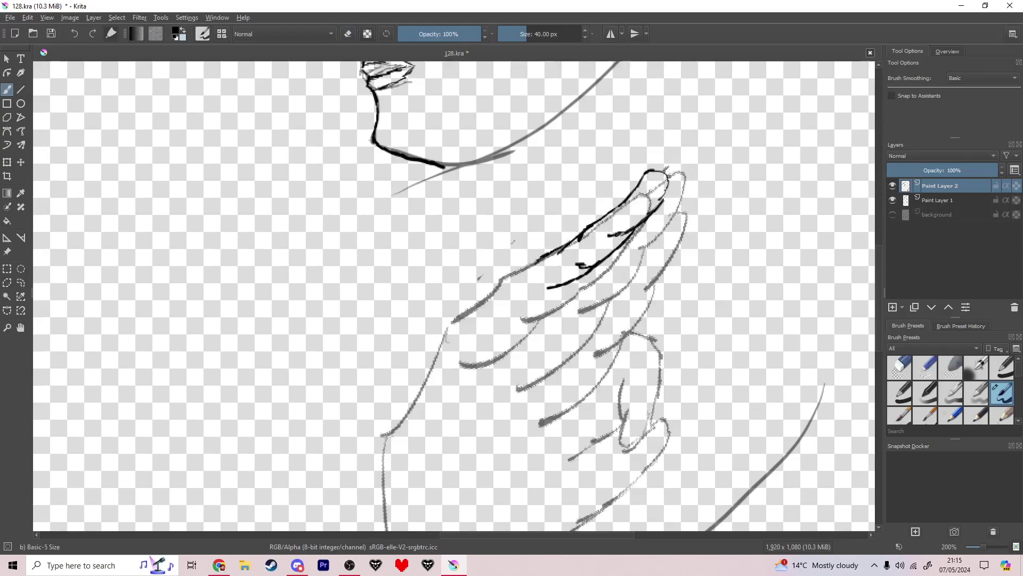
Undo the stray fingertip mark and outline the second and third fingers behind the first with rounded tips, undersides and joint creases
{"action": "key", "text": "ctrl+z"}
{"action": "left_click_drag", "start_coordinate": [699, 170], "coordinate": [682, 201]}
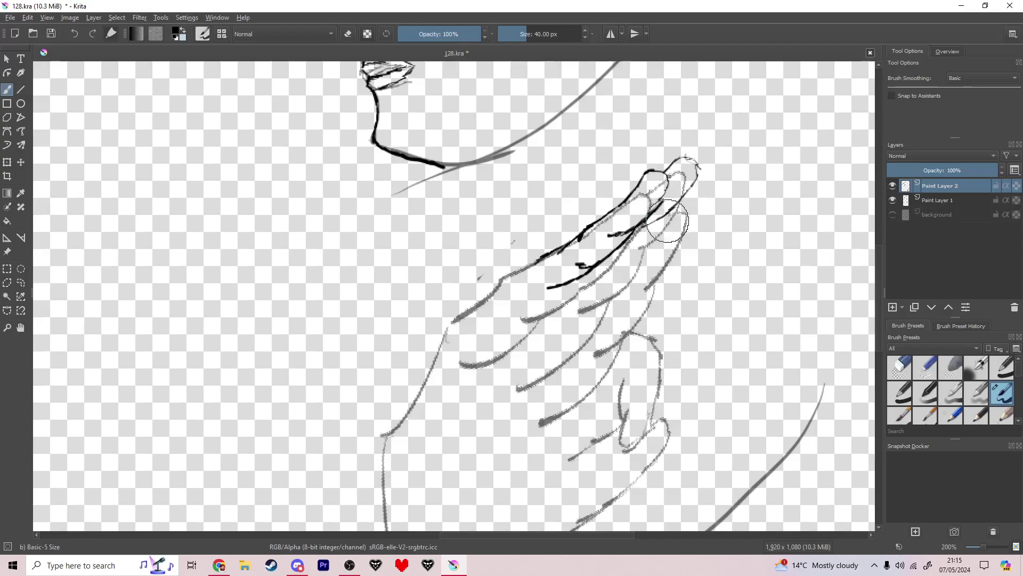
{"action": "left_click_drag", "start_coordinate": [614, 256], "coordinate": [654, 232]}
{"action": "left_click_drag", "start_coordinate": [621, 267], "coordinate": [576, 287]}
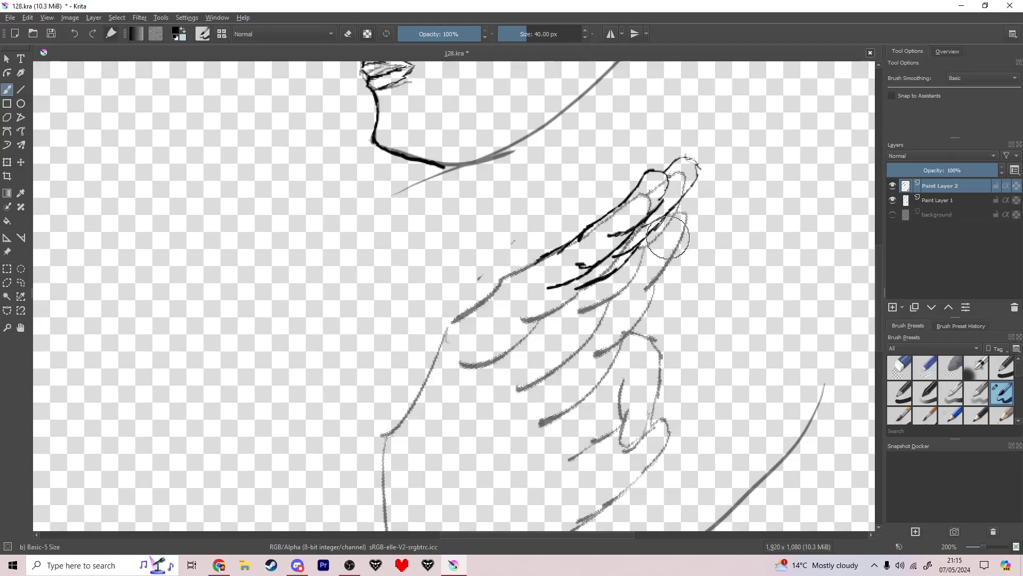
{"action": "mouse_move", "coordinate": [696, 173]}
{"action": "left_mouse_down"}
{"action": "mouse_move", "coordinate": [670, 255]}
{"action": "mouse_move", "coordinate": [646, 270]}
{"action": "mouse_move", "coordinate": [673, 253]}
{"action": "left_mouse_up"}
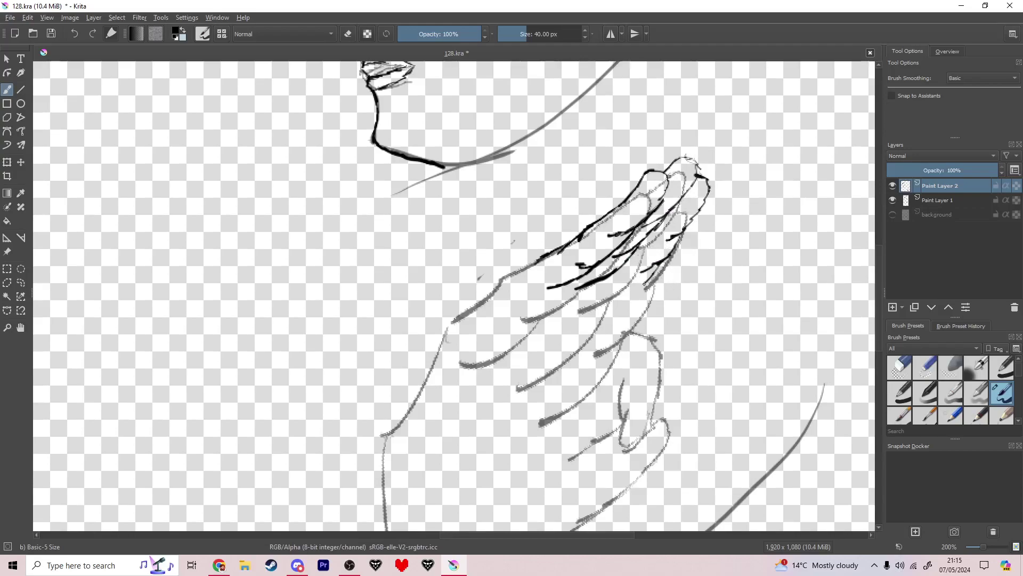
{"action": "left_click_drag", "start_coordinate": [610, 300], "coordinate": [652, 286]}
Draw the bent little finger below the other fingers and the rounded thumb outline beneath it
{"action": "mouse_move", "coordinate": [702, 304]}
{"action": "left_mouse_down"}
{"action": "mouse_move", "coordinate": [693, 358]}
{"action": "mouse_move", "coordinate": [675, 326]}
{"action": "left_mouse_up"}
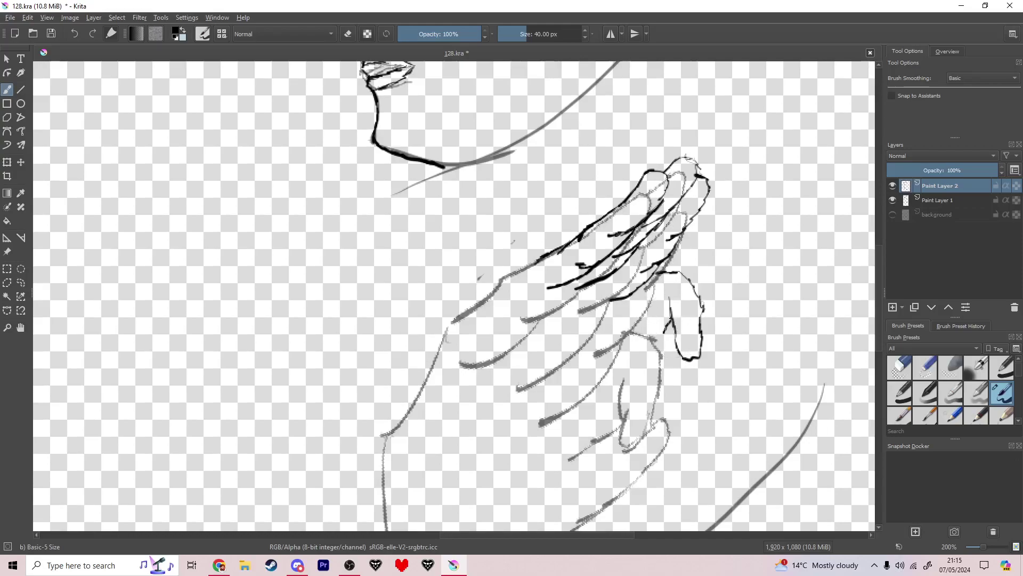
{"action": "left_click_drag", "start_coordinate": [702, 354], "coordinate": [682, 372]}
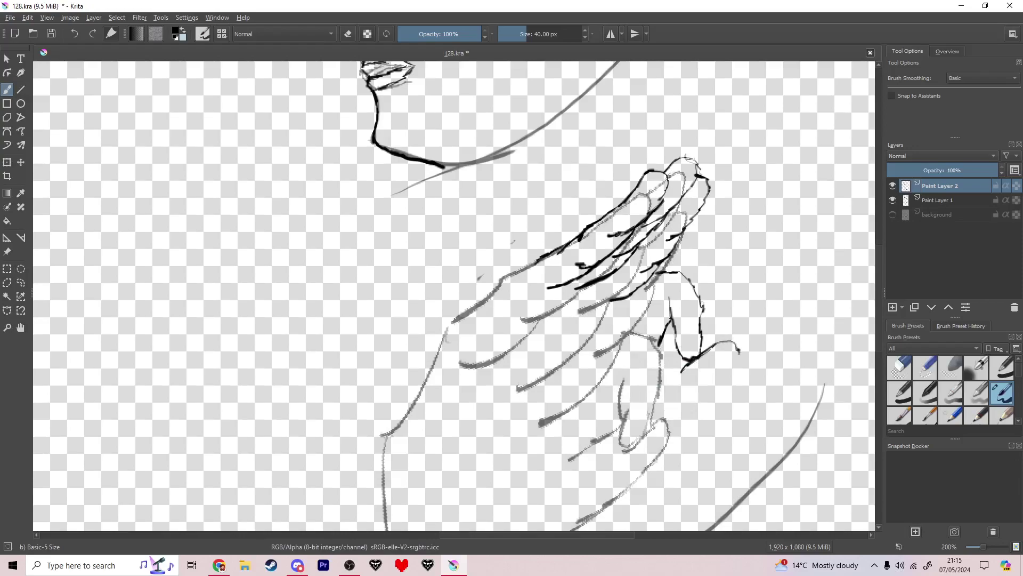
{"action": "left_click_drag", "start_coordinate": [697, 409], "coordinate": [651, 438]}
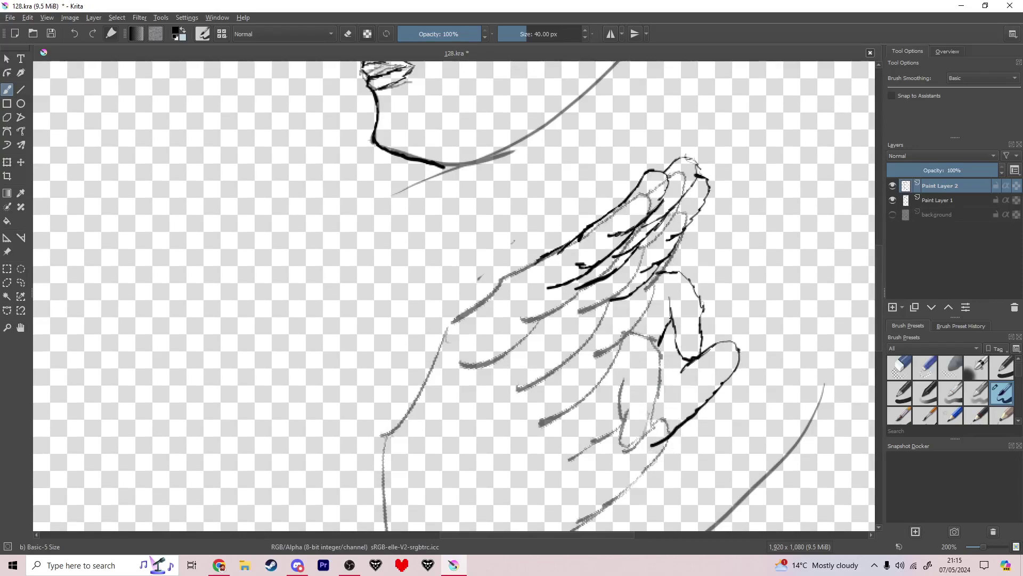
Hide Paint Layer 1 and add the thumb-base crease, the bent finger's inner edge and the palm lines beneath the fingers
{"action": "scroll", "coordinate": [599, 327], "scroll_direction": "down", "scroll_amount": 5}
{"action": "scroll", "coordinate": [591, 342], "scroll_direction": "up", "scroll_amount": 2}
{"action": "left_click", "coordinate": [893, 201]}
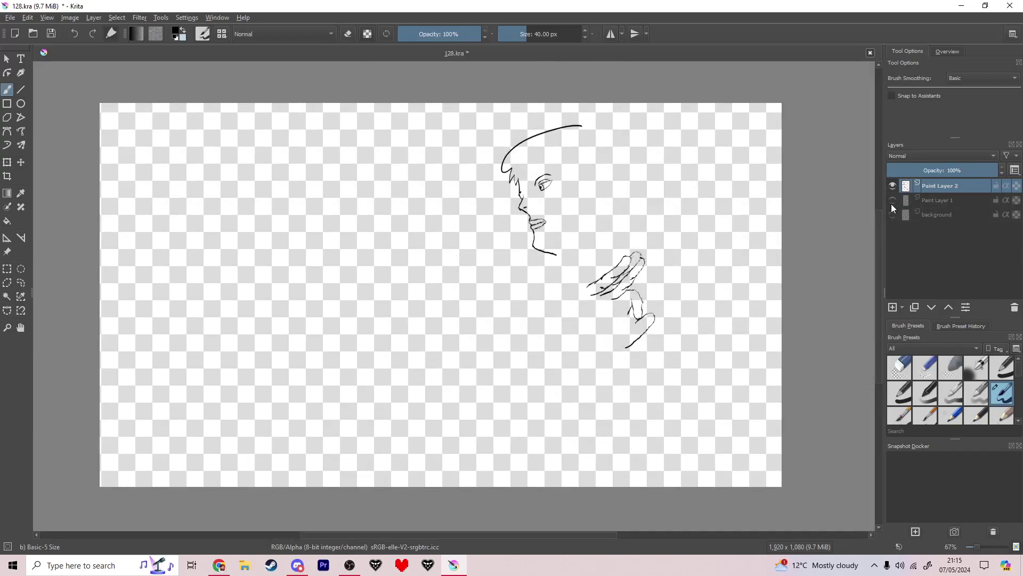
{"action": "scroll", "coordinate": [653, 317], "scroll_direction": "up", "scroll_amount": 4}
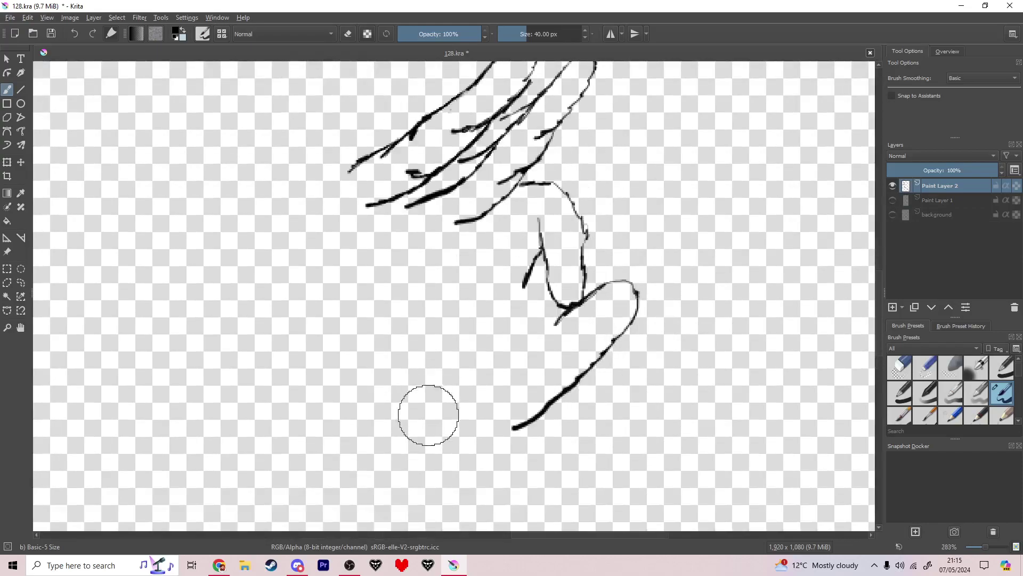
{"action": "left_click_drag", "start_coordinate": [473, 373], "coordinate": [482, 413]}
{"action": "mouse_move", "coordinate": [468, 356]}
{"action": "left_mouse_down"}
{"action": "mouse_move", "coordinate": [474, 395]}
{"action": "mouse_move", "coordinate": [498, 338]}
{"action": "left_mouse_up"}
{"action": "left_click_drag", "start_coordinate": [520, 292], "coordinate": [526, 297]}
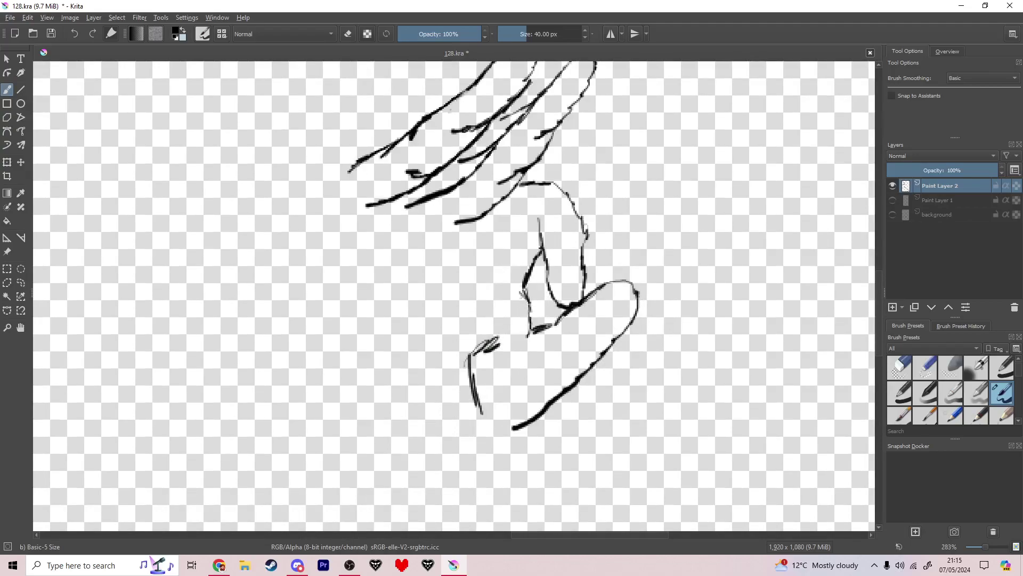
{"action": "mouse_move", "coordinate": [405, 292]}
{"action": "left_mouse_down"}
{"action": "mouse_move", "coordinate": [470, 271]}
{"action": "mouse_move", "coordinate": [491, 222]}
{"action": "mouse_move", "coordinate": [503, 221]}
{"action": "mouse_move", "coordinate": [521, 254]}
{"action": "left_mouse_up"}
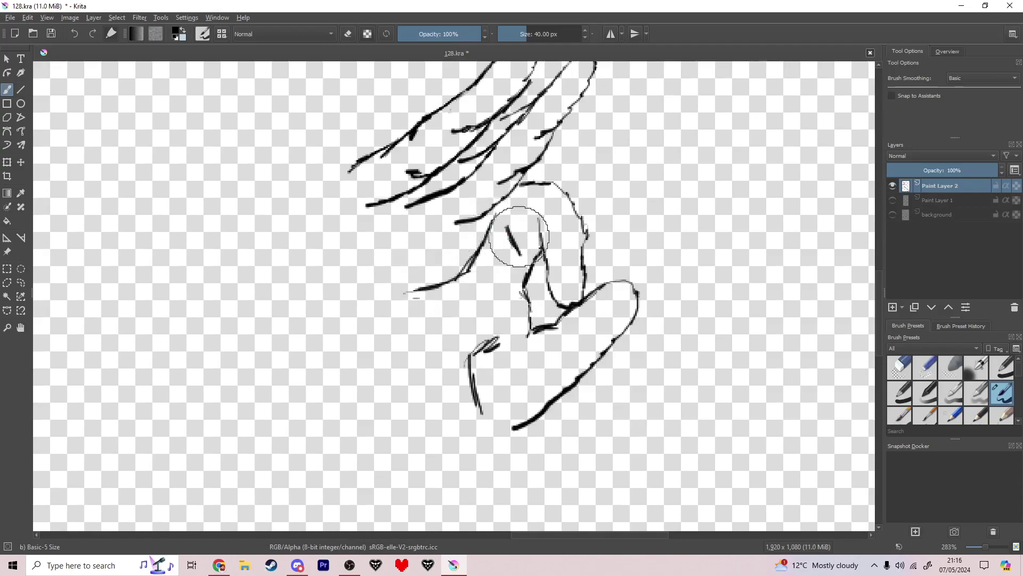
{"action": "left_click_drag", "start_coordinate": [528, 196], "coordinate": [529, 216]}
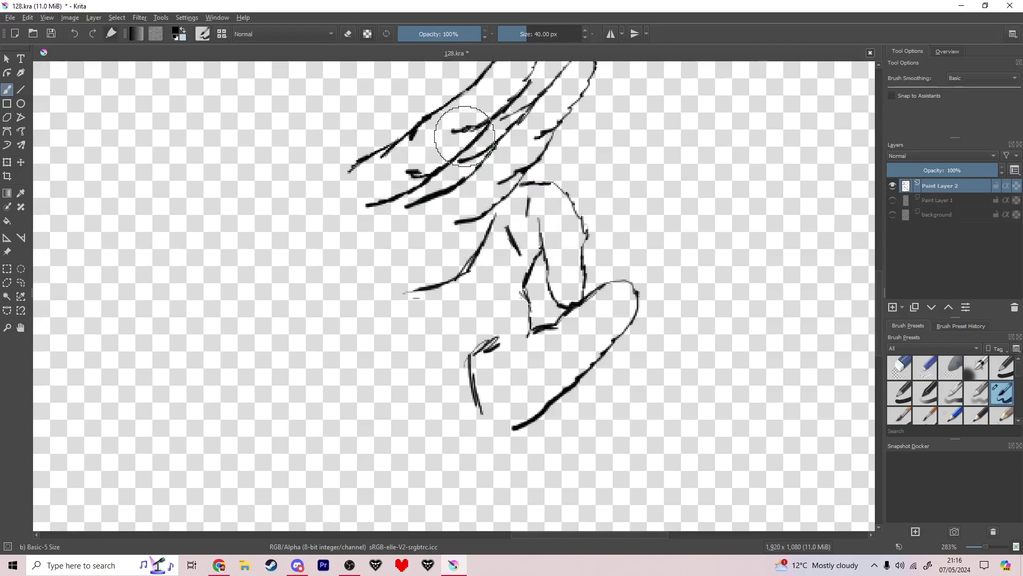
Extend the back of the hand in a long curve down to the wrist, and continue the thumb's outer edge to the wrist
{"action": "scroll", "coordinate": [495, 205], "scroll_direction": "down", "scroll_amount": 1}
{"action": "left_click_drag", "start_coordinate": [438, 226], "coordinate": [551, 187]}
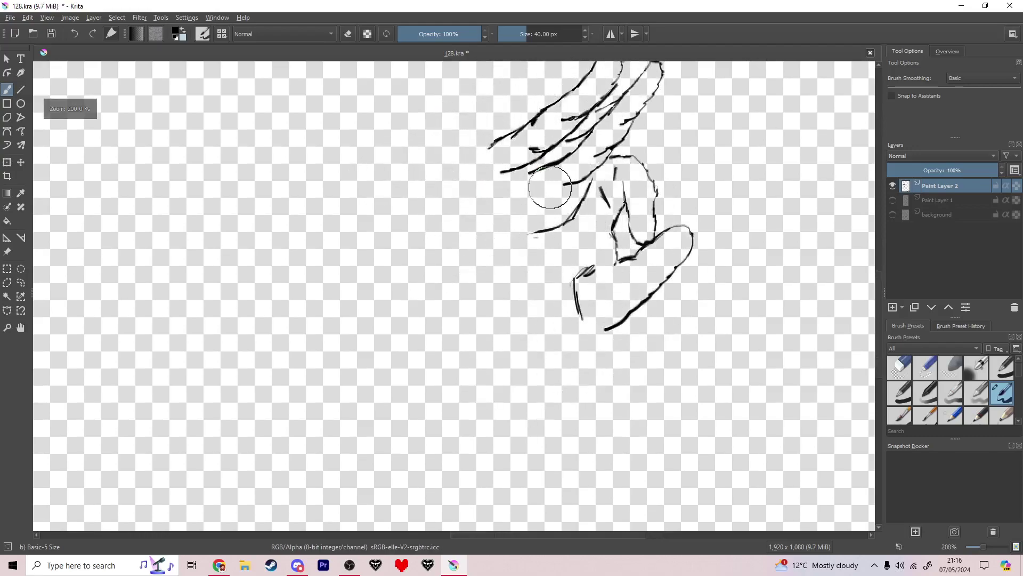
{"action": "left_click_drag", "start_coordinate": [489, 147], "coordinate": [447, 211]}
{"action": "left_click_drag", "start_coordinate": [421, 264], "coordinate": [392, 377]}
{"action": "mouse_move", "coordinate": [608, 331]}
{"action": "left_mouse_down"}
{"action": "mouse_move", "coordinate": [545, 414]}
{"action": "mouse_move", "coordinate": [546, 397]}
{"action": "mouse_move", "coordinate": [524, 390]}
{"action": "mouse_move", "coordinate": [531, 336]}
{"action": "left_mouse_up"}
{"action": "mouse_move", "coordinate": [523, 383]}
{"action": "left_mouse_down"}
{"action": "mouse_move", "coordinate": [534, 330]}
{"action": "mouse_move", "coordinate": [555, 314]}
{"action": "left_mouse_up"}
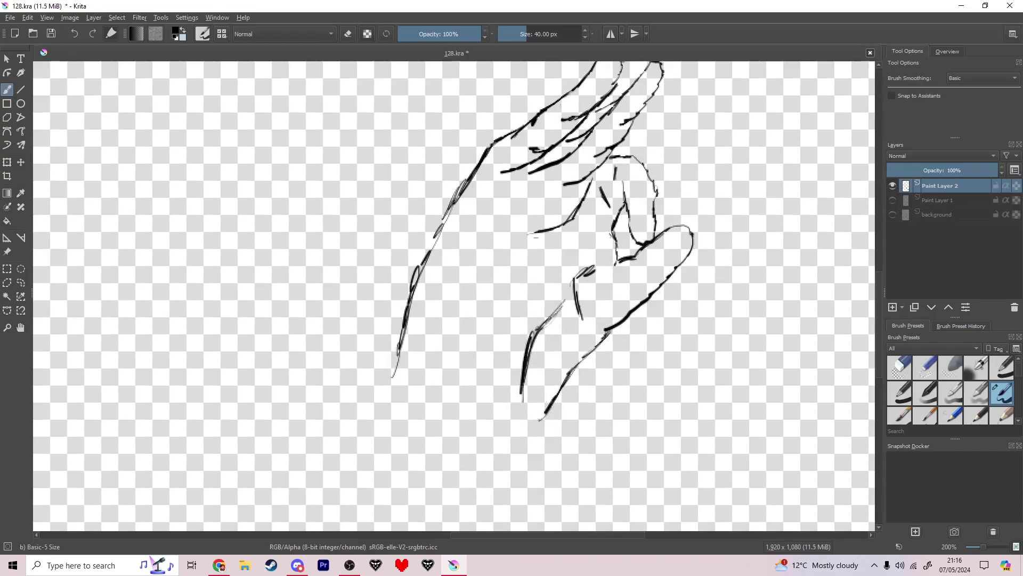
{"action": "key", "text": "ctrl+z"}
{"action": "key", "text": "ctrl+z"}
{"action": "key", "text": "ctrl+z"}
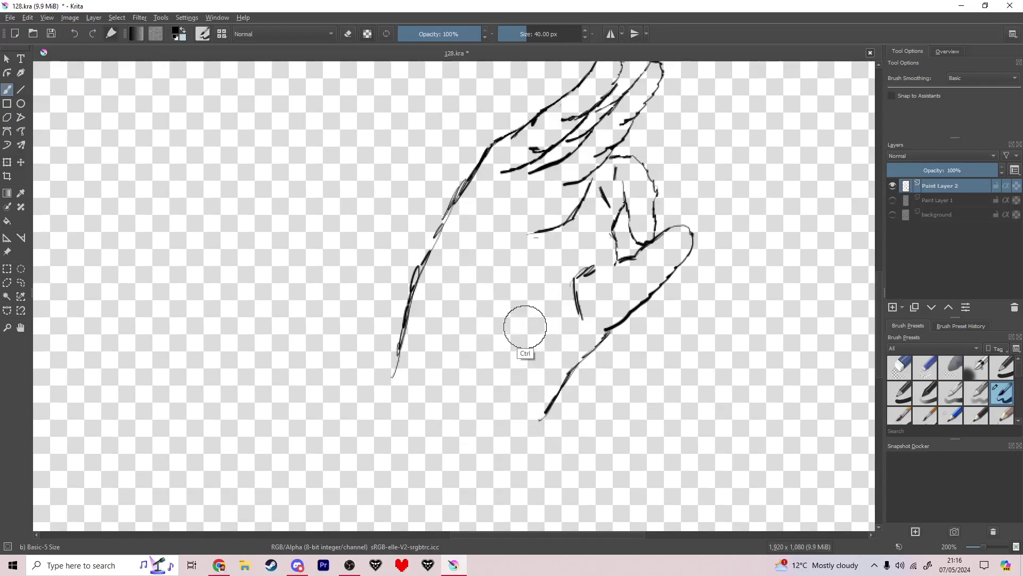
Draw a short curved crease beside the thumb base and a diagonal line across the upper palm, and save the file
{"action": "mouse_move", "coordinate": [542, 333]}
{"action": "left_mouse_down"}
{"action": "mouse_move", "coordinate": [543, 301]}
{"action": "mouse_move", "coordinate": [560, 284]}
{"action": "left_mouse_up"}
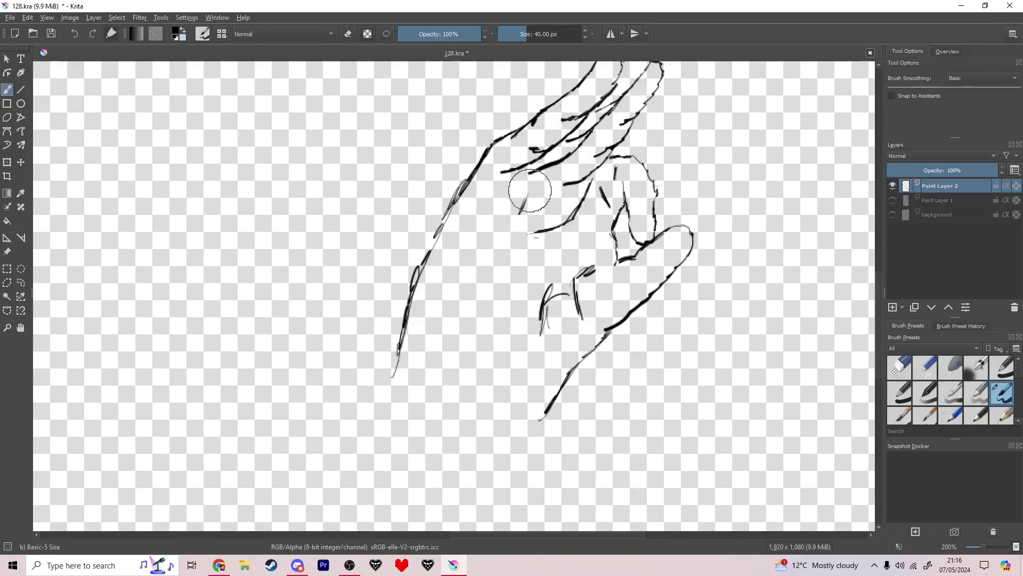
{"action": "left_click_drag", "start_coordinate": [463, 257], "coordinate": [485, 244]}
{"action": "key", "text": "ctrl+s"}
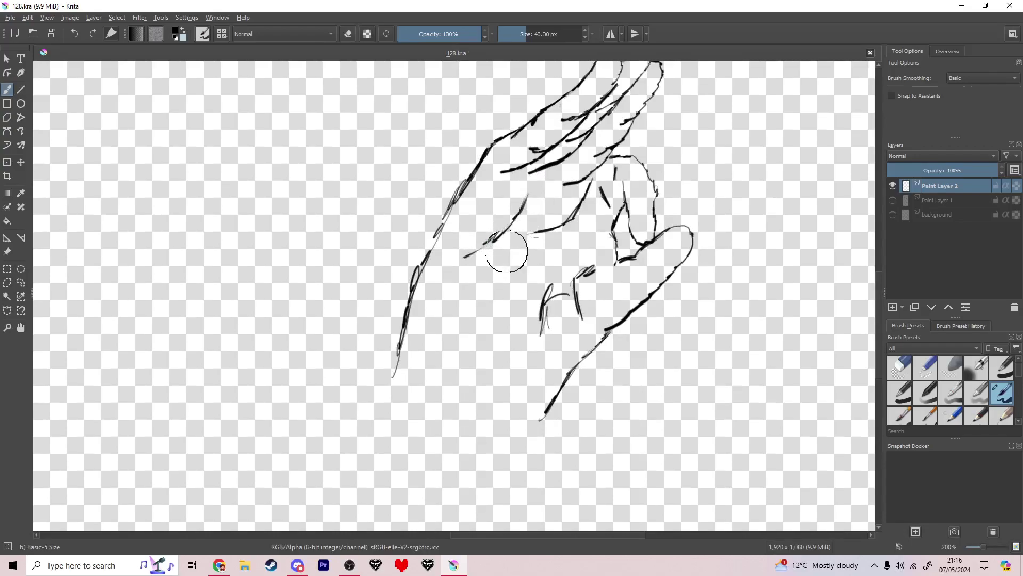
Examine the complete face and hand line drawing on the whole canvas with the rough sketch hidden
{"action": "scroll", "coordinate": [513, 252], "scroll_direction": "down", "scroll_amount": 4}
{"action": "left_click_drag", "start_coordinate": [534, 238], "coordinate": [552, 265]}
{"action": "scroll", "coordinate": [530, 213], "scroll_direction": "up", "scroll_amount": 1}
{"action": "scroll", "coordinate": [527, 211], "scroll_direction": "up", "scroll_amount": 2}
{"action": "scroll", "coordinate": [517, 205], "scroll_direction": "down", "scroll_amount": 3}
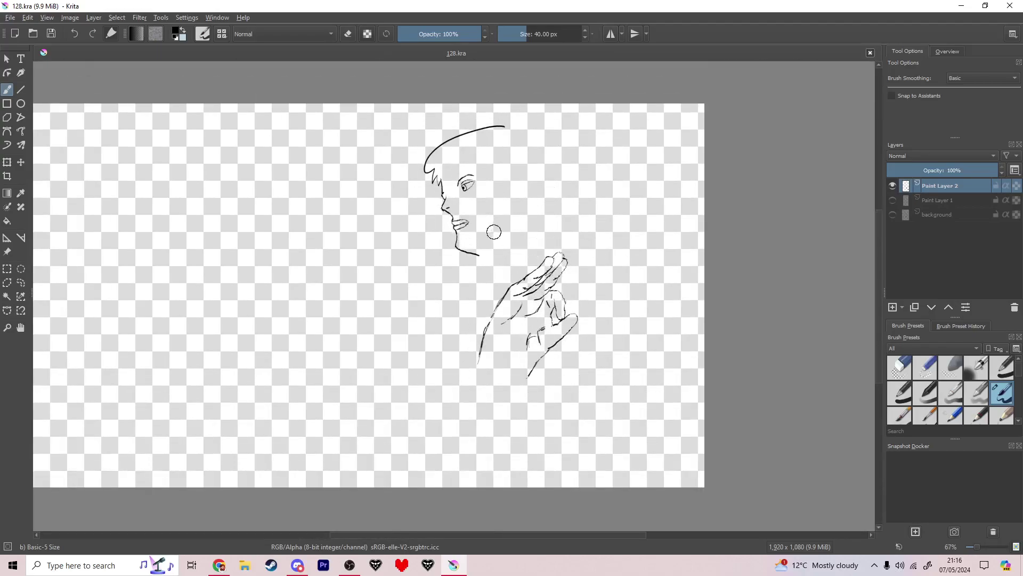
{"action": "scroll", "coordinate": [487, 229], "scroll_direction": "up", "scroll_amount": 3}
{"action": "scroll", "coordinate": [500, 229], "scroll_direction": "down", "scroll_amount": 4}
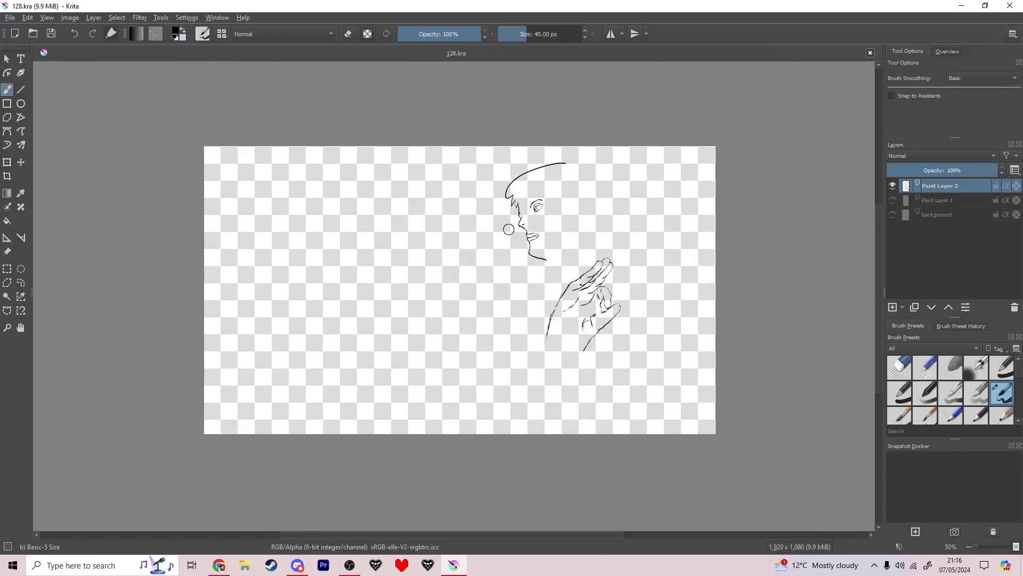
{"action": "scroll", "coordinate": [446, 235], "scroll_direction": "up", "scroll_amount": 1}
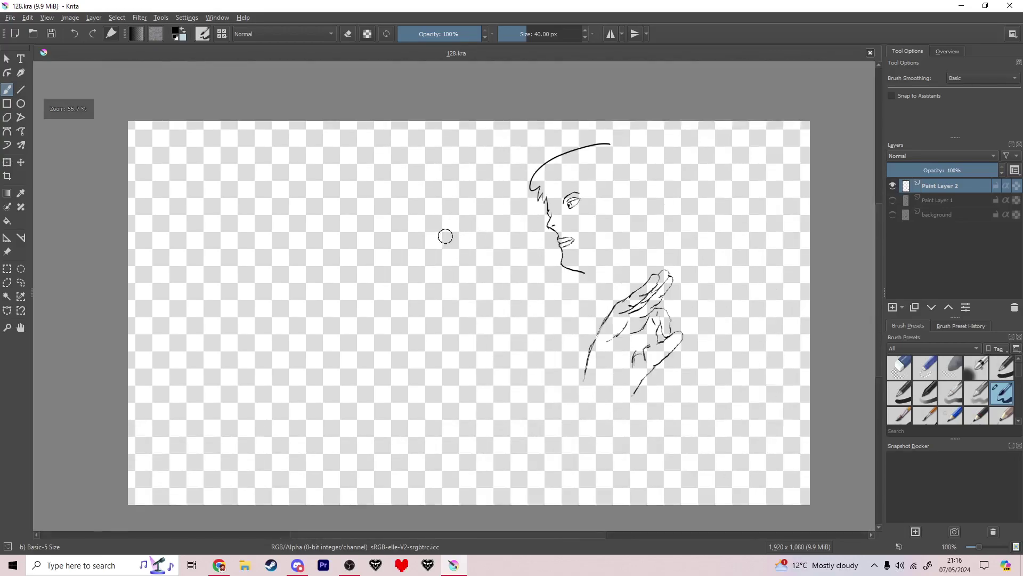
Add a new paint layer above the face and hand line art for another sketch
{"action": "left_click", "coordinate": [892, 307]}
{"action": "scroll", "coordinate": [347, 206], "scroll_direction": "up", "scroll_amount": 1}
{"action": "scroll", "coordinate": [348, 205], "scroll_direction": "up", "scroll_amount": 1}
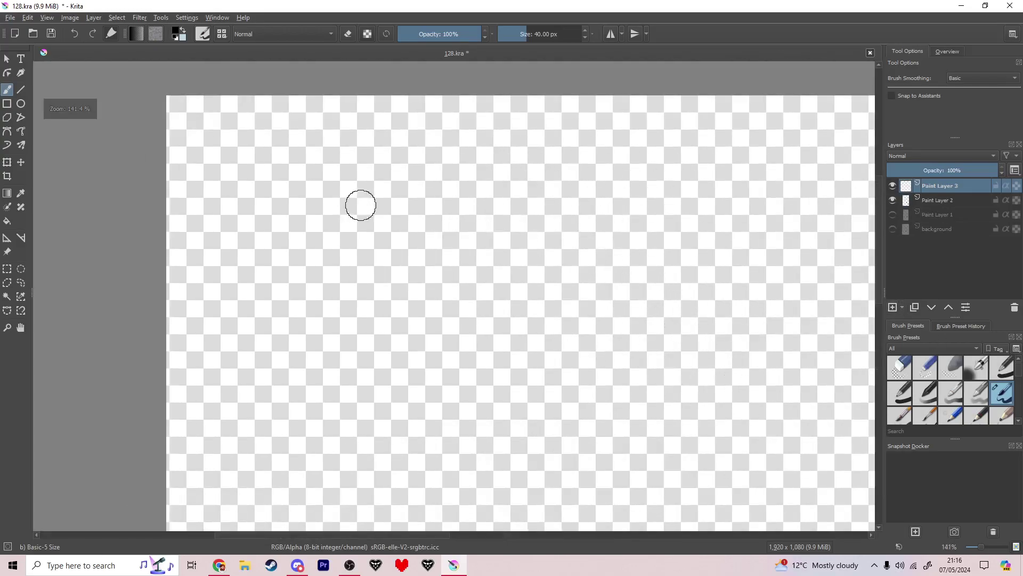
{"action": "mouse_move", "coordinate": [342, 169]}
{"action": "left_mouse_down"}
{"action": "mouse_move", "coordinate": [293, 208]}
{"action": "mouse_move", "coordinate": [292, 263]}
{"action": "mouse_move", "coordinate": [306, 299]}
{"action": "left_mouse_up"}
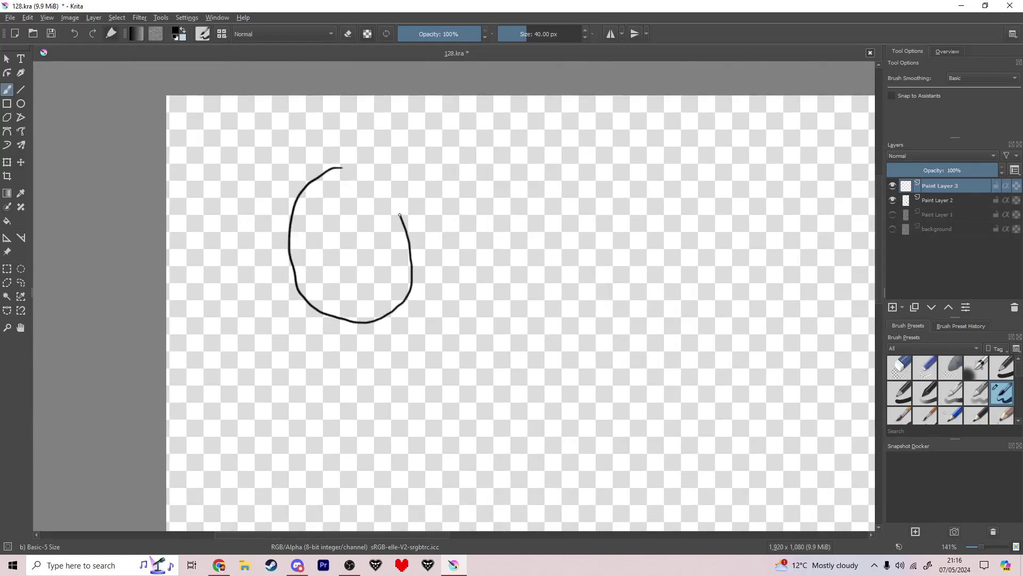
{"action": "key", "text": "ctrl+z"}
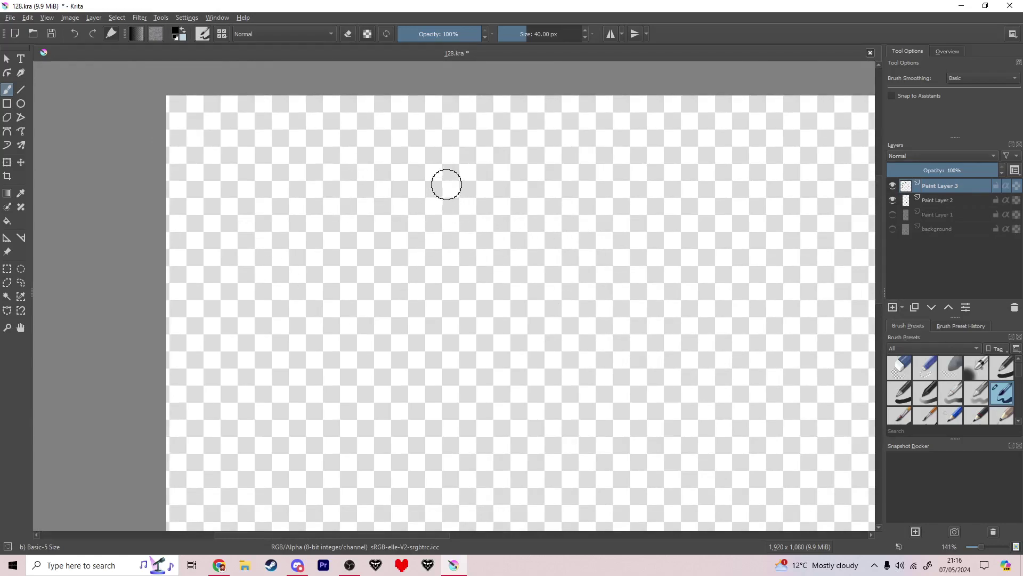
{"action": "scroll", "coordinate": [411, 216], "scroll_direction": "up", "scroll_amount": 1}
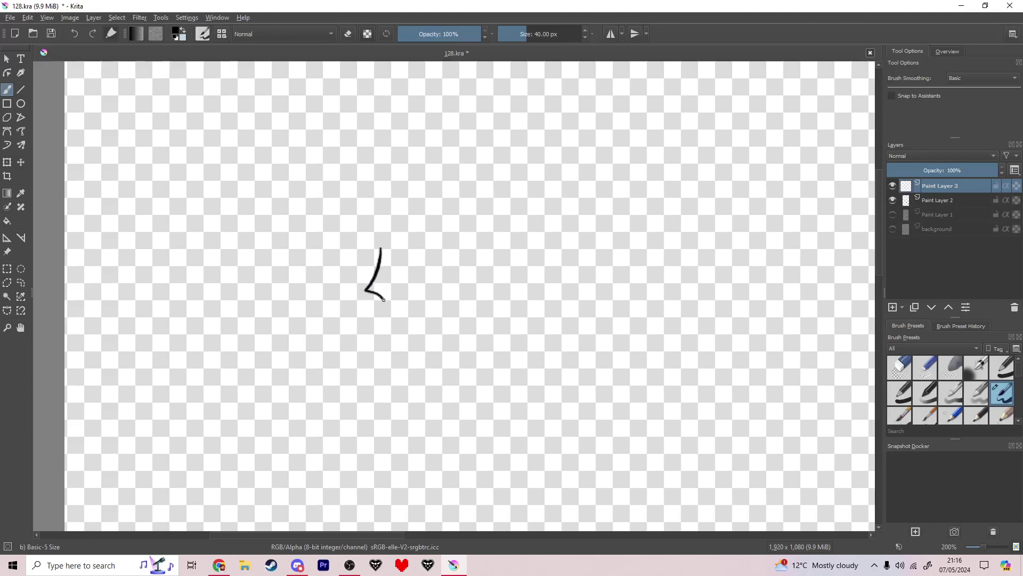
{"action": "mouse_move", "coordinate": [387, 309]}
{"action": "left_mouse_down"}
{"action": "mouse_move", "coordinate": [358, 289]}
{"action": "mouse_move", "coordinate": [380, 263]}
{"action": "left_mouse_up"}
{"action": "key", "text": "ctrl+z"}
{"action": "key", "text": "ctrl+z"}
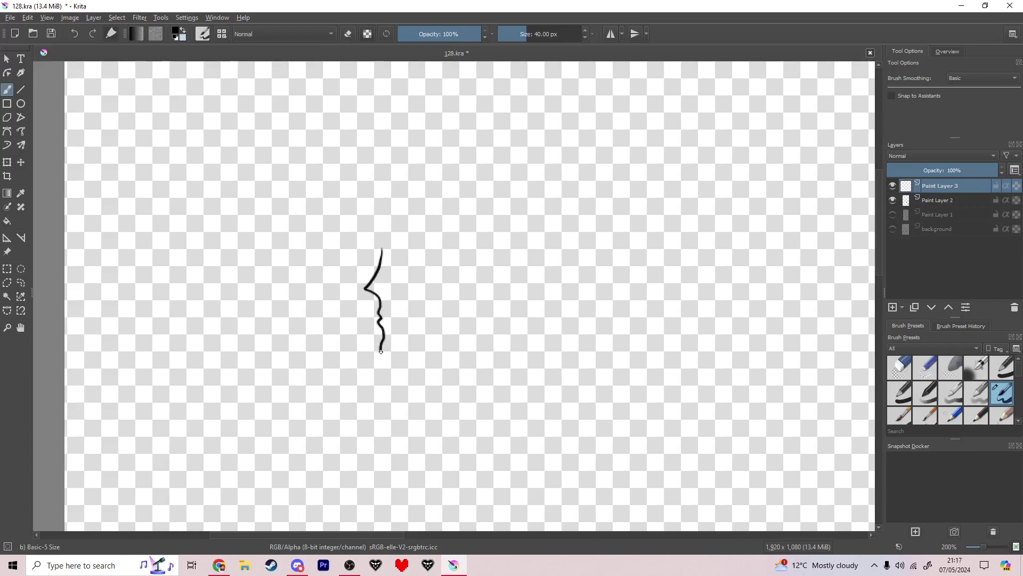
Draw a left-facing profile from nose bridge to chin, curve the jaw upward, and add the front and back neck lines
{"action": "left_click_drag", "start_coordinate": [472, 336], "coordinate": [480, 322]}
{"action": "mouse_move", "coordinate": [442, 368]}
{"action": "left_mouse_down"}
{"action": "mouse_move", "coordinate": [464, 369]}
{"action": "mouse_move", "coordinate": [413, 385]}
{"action": "mouse_move", "coordinate": [429, 436]}
{"action": "left_mouse_up"}
{"action": "left_click_drag", "start_coordinate": [507, 428], "coordinate": [500, 342]}
{"action": "mouse_move", "coordinate": [497, 353]}
{"action": "left_mouse_down"}
{"action": "mouse_move", "coordinate": [522, 422]}
{"action": "mouse_move", "coordinate": [510, 403]}
{"action": "left_mouse_up"}
{"action": "key", "text": "ctrl+z"}
Draw the rounded skull outline from the back of the neck over the crown toward the forehead, replacing the first attempt
{"action": "left_click_drag", "start_coordinate": [506, 363], "coordinate": [533, 275]}
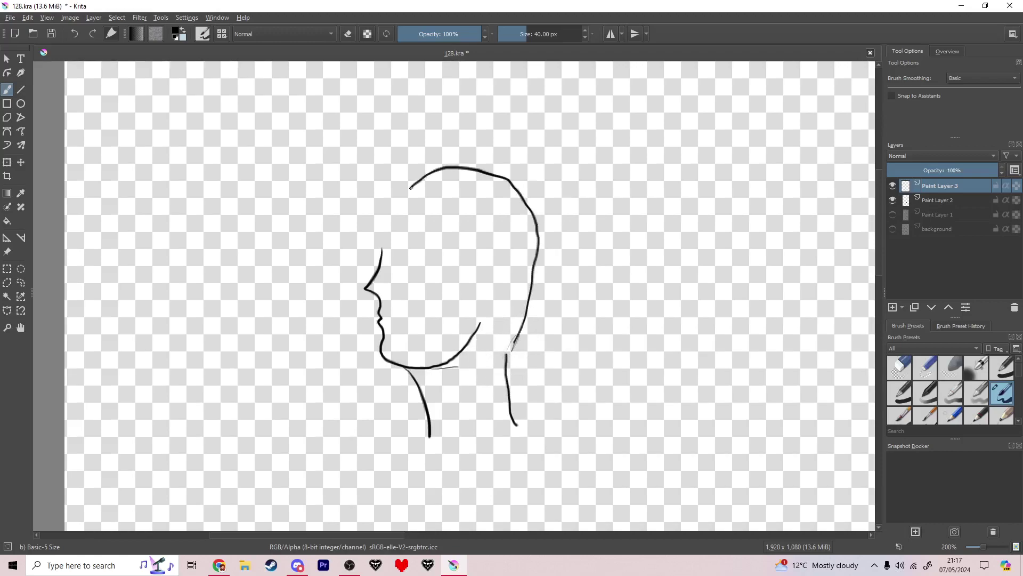
{"action": "key", "text": "ctrl+z"}
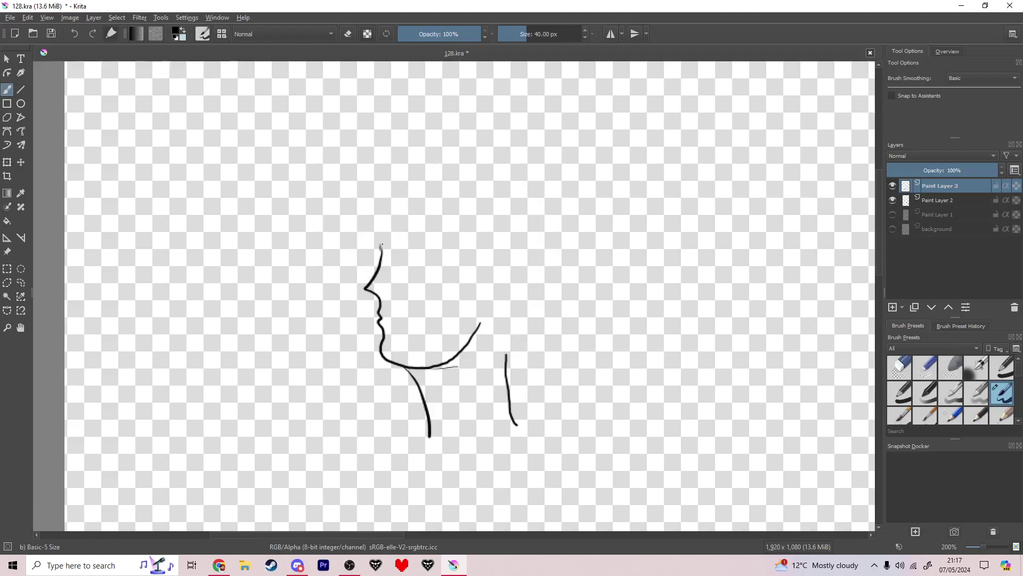
{"action": "key", "text": "ctrl+z"}
{"action": "key", "text": "ctrl+z"}
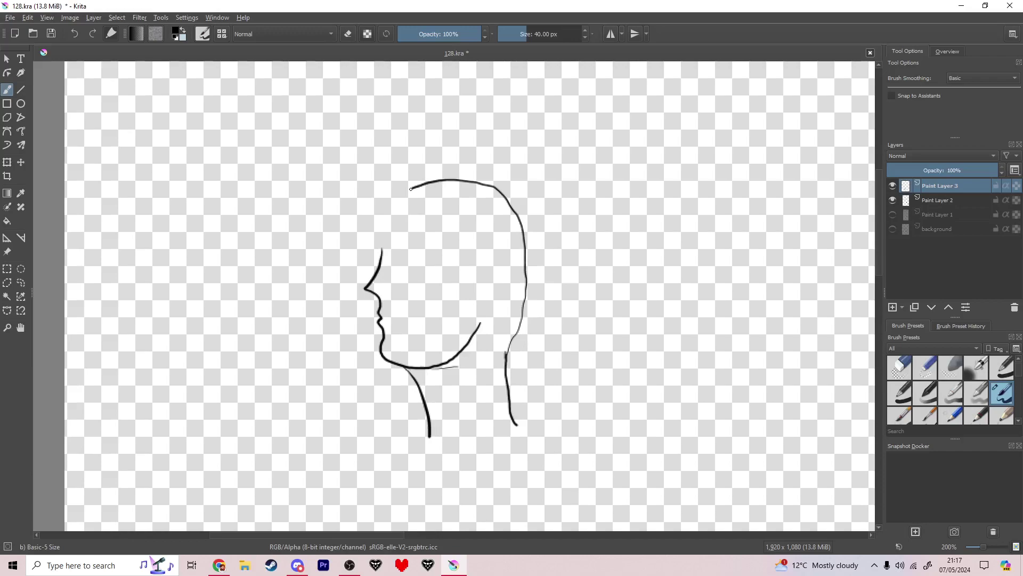
Erase the upper tip of the nose line, then join the forehead to the nose bridge with an inward curve and thicken the brow line
{"action": "key", "text": "e"}
{"action": "mouse_move", "coordinate": [378, 248]}
{"action": "left_mouse_down"}
{"action": "mouse_move", "coordinate": [377, 259]}
{"action": "mouse_move", "coordinate": [377, 242]}
{"action": "left_mouse_up"}
{"action": "key", "text": "e"}
{"action": "scroll", "coordinate": [367, 256], "scroll_direction": "up", "scroll_amount": 3}
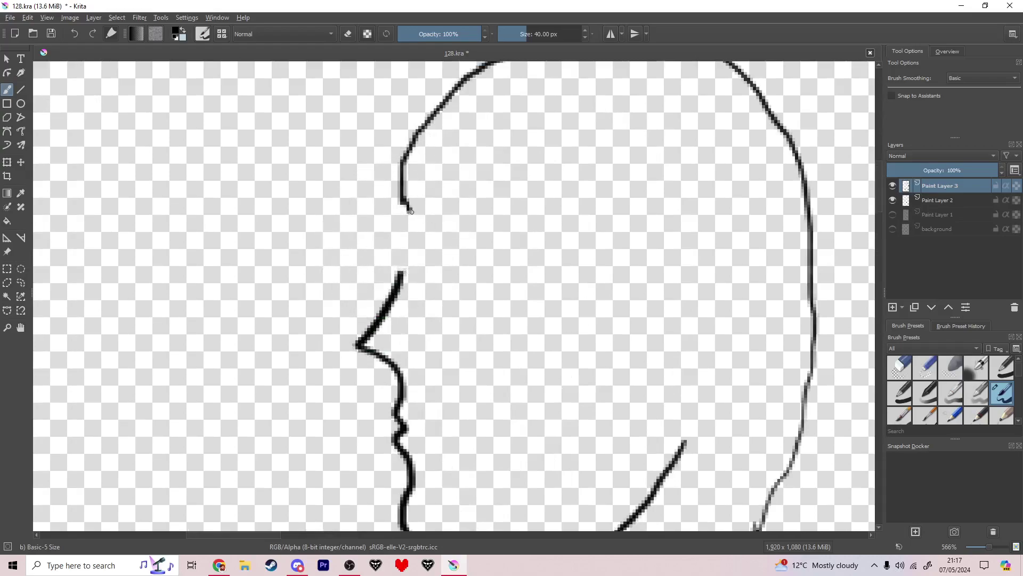
{"action": "key", "text": "e"}
{"action": "left_click_drag", "start_coordinate": [409, 276], "coordinate": [405, 240]}
{"action": "key", "text": "e"}
{"action": "left_click_drag", "start_coordinate": [404, 201], "coordinate": [404, 191]}
{"action": "mouse_move", "coordinate": [405, 199]}
{"action": "left_mouse_down"}
{"action": "mouse_move", "coordinate": [408, 212]}
{"action": "mouse_move", "coordinate": [406, 162]}
{"action": "left_mouse_up"}
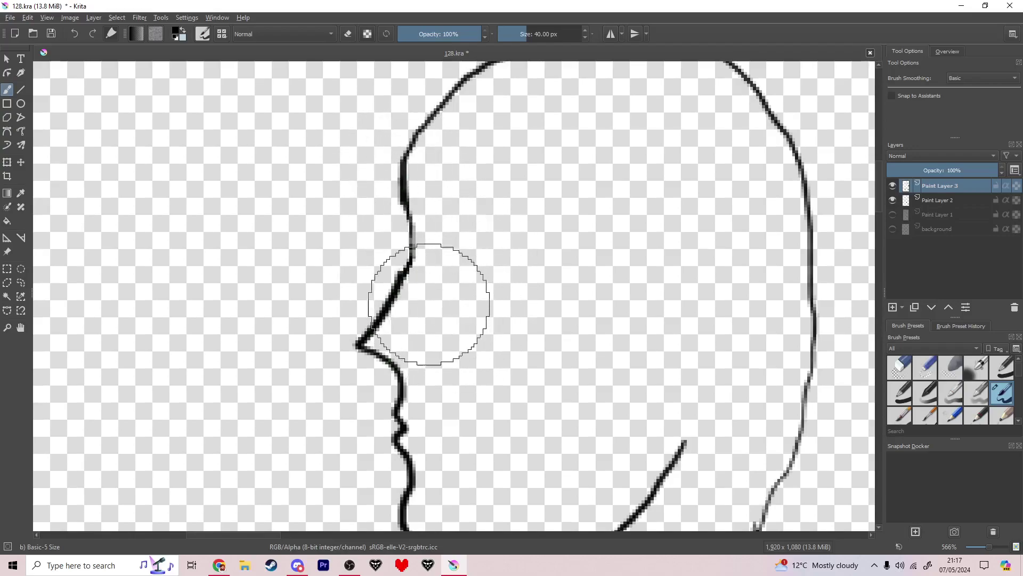
Draw the side-view eye with a dark pupil and a short, flat eyebrow above it
{"action": "mouse_move", "coordinate": [419, 228]}
{"action": "left_mouse_down"}
{"action": "mouse_move", "coordinate": [474, 235]}
{"action": "mouse_move", "coordinate": [494, 257]}
{"action": "mouse_move", "coordinate": [473, 240]}
{"action": "mouse_move", "coordinate": [516, 247]}
{"action": "mouse_move", "coordinate": [452, 265]}
{"action": "mouse_move", "coordinate": [471, 246]}
{"action": "left_mouse_up"}
{"action": "key", "text": "ctrl+z"}
{"action": "key", "text": "ctrl+z"}
{"action": "mouse_move", "coordinate": [477, 211]}
{"action": "left_mouse_down"}
{"action": "mouse_move", "coordinate": [450, 211]}
{"action": "mouse_move", "coordinate": [504, 207]}
{"action": "left_mouse_up"}
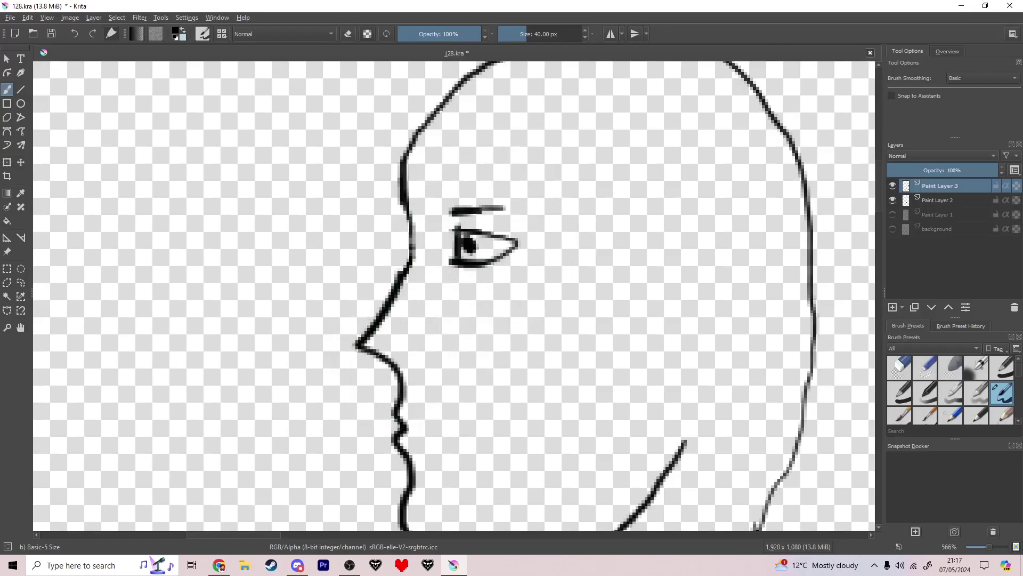
Add the nostril and mouth details to the small profile head, and save the file
{"action": "left_click_drag", "start_coordinate": [394, 344], "coordinate": [409, 338]}
{"action": "mouse_move", "coordinate": [412, 427]}
{"action": "left_mouse_down"}
{"action": "mouse_move", "coordinate": [464, 412]}
{"action": "mouse_move", "coordinate": [478, 327]}
{"action": "left_mouse_up"}
{"action": "scroll", "coordinate": [463, 416], "scroll_direction": "down", "scroll_amount": 6}
{"action": "key", "text": "ctrl+s"}
{"action": "scroll", "coordinate": [493, 349], "scroll_direction": "up", "scroll_amount": 2}
{"action": "scroll", "coordinate": [493, 349], "scroll_direction": "down", "scroll_amount": 3}
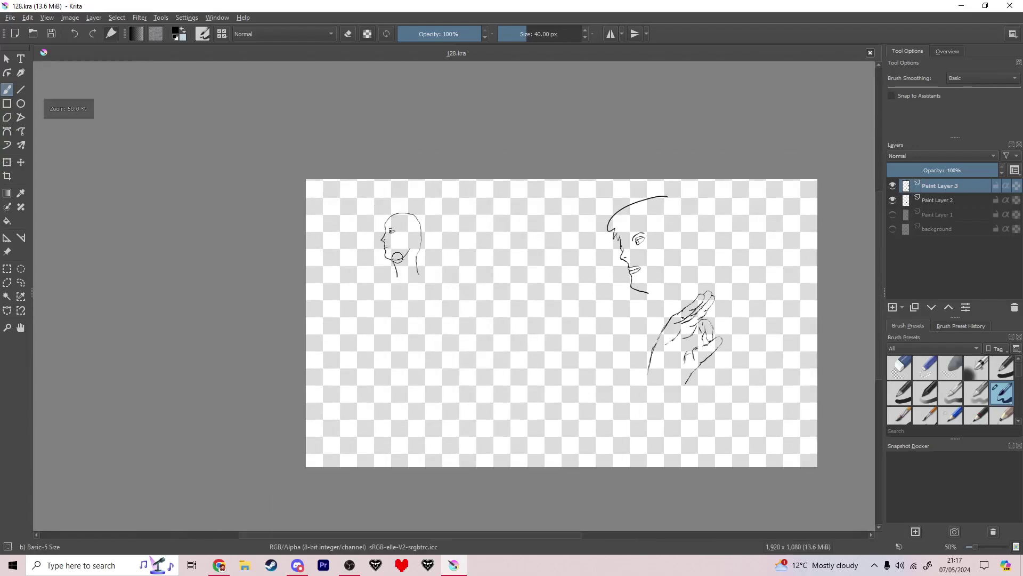
{"action": "scroll", "coordinate": [383, 217], "scroll_direction": "up", "scroll_amount": 4}
{"action": "scroll", "coordinate": [384, 217], "scroll_direction": "down", "scroll_amount": 3}
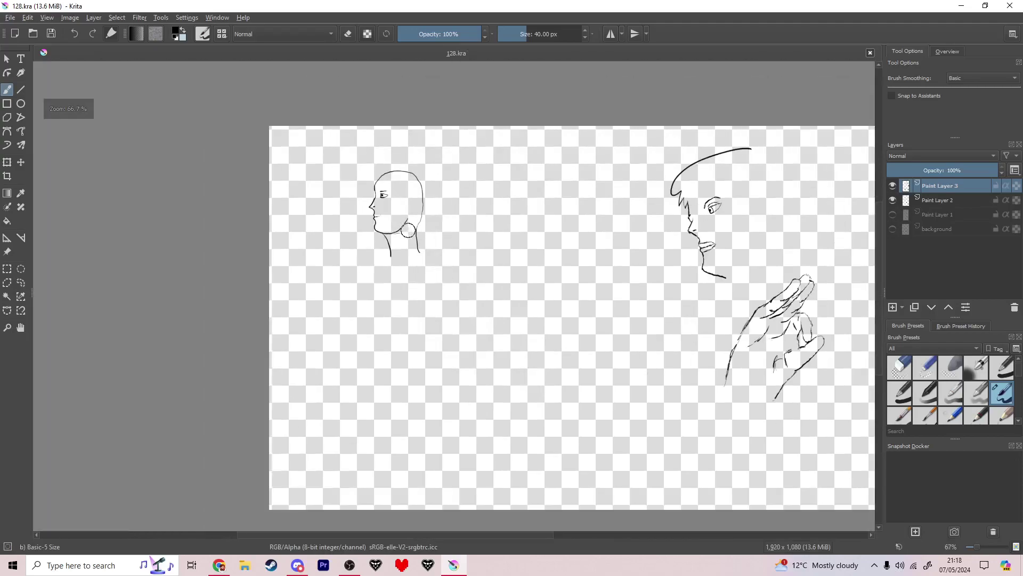